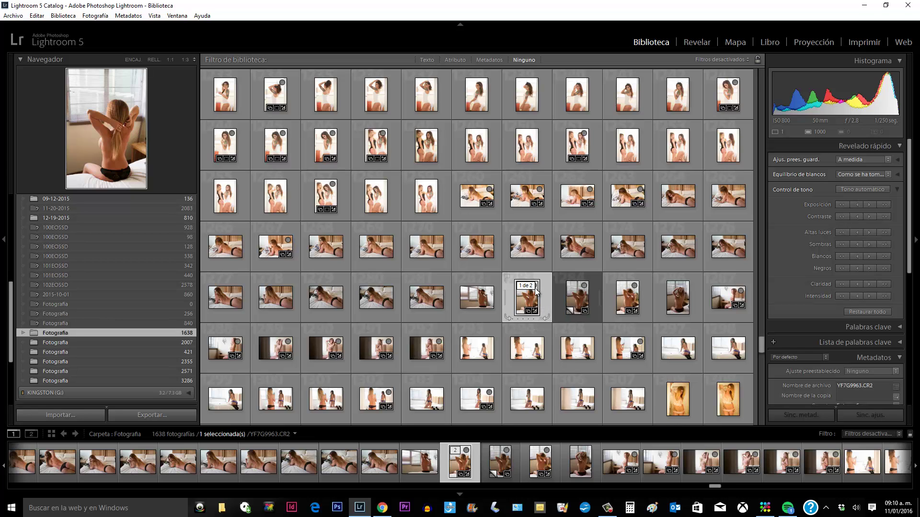
# Open the portrait in Develop and compare the edited original with virtual copy Copiar 1, ending on the copy
pyautogui.click(697, 42)
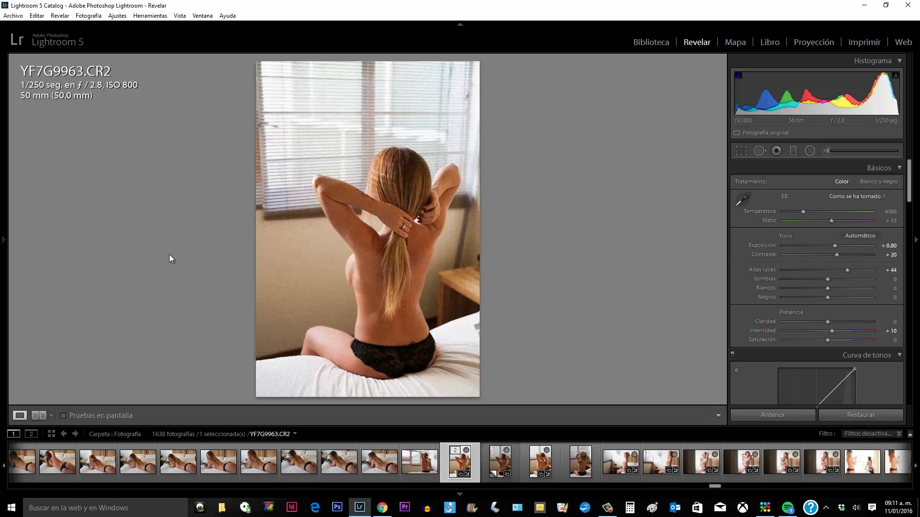
pyautogui.press('Right')
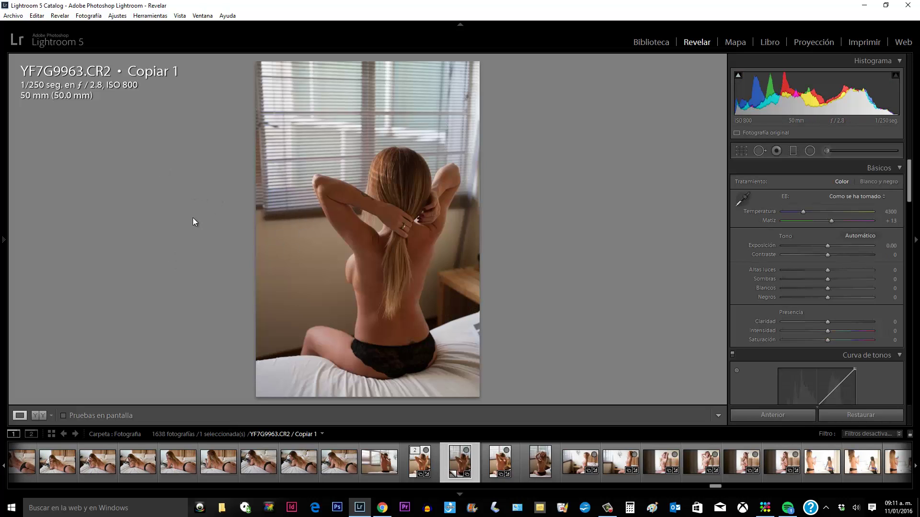
pyautogui.press('Left')
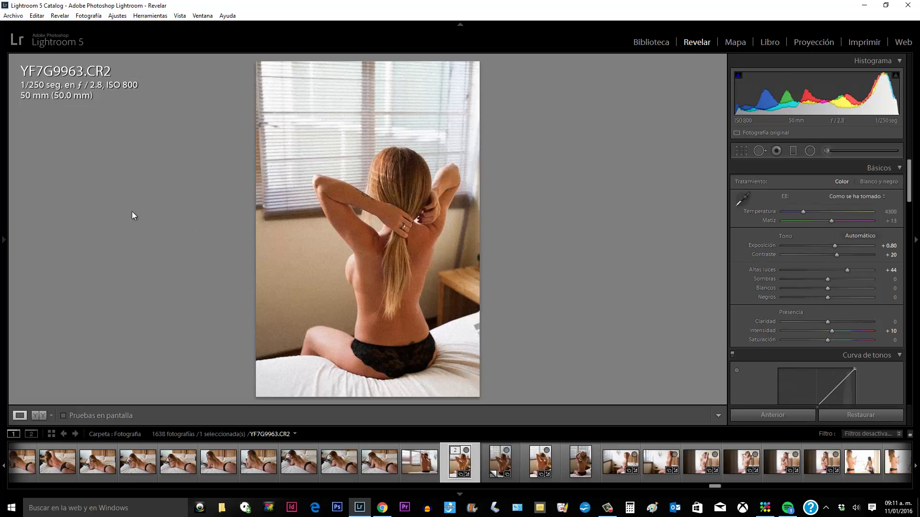
pyautogui.press('Right')
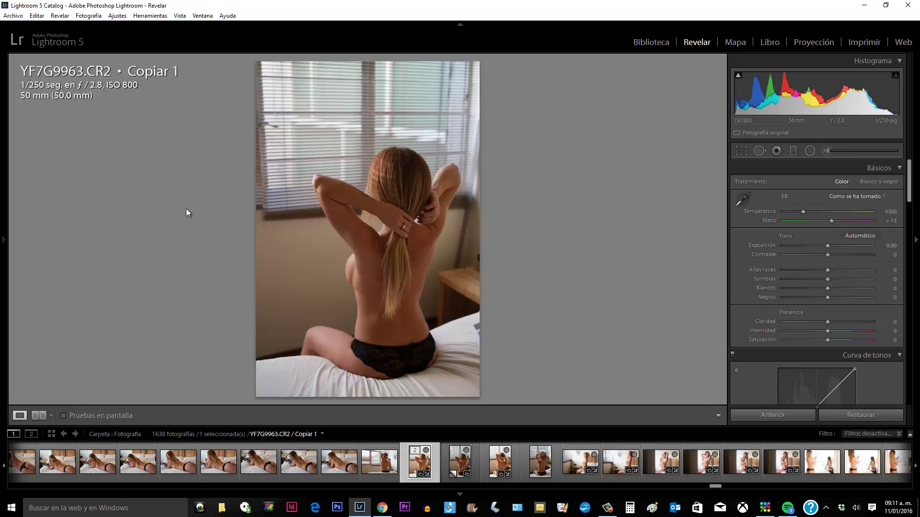
pyautogui.press('Left')
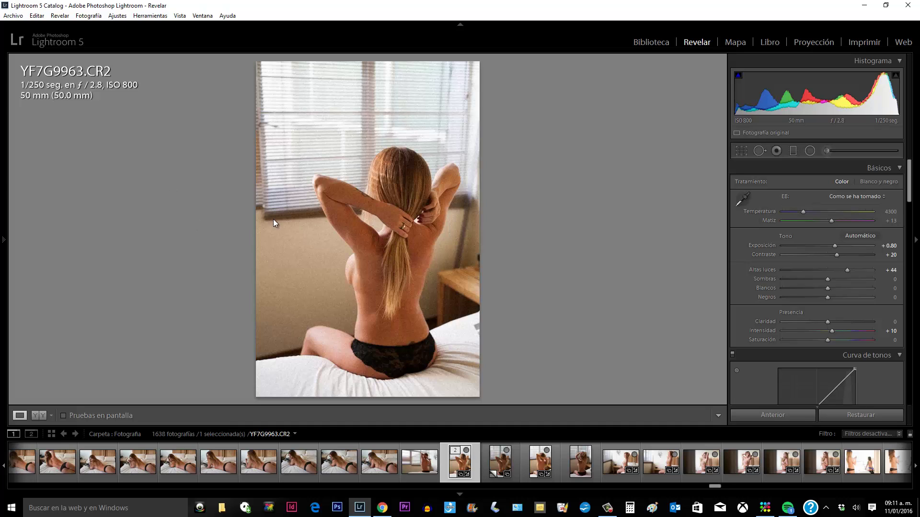
pyautogui.press('Right')
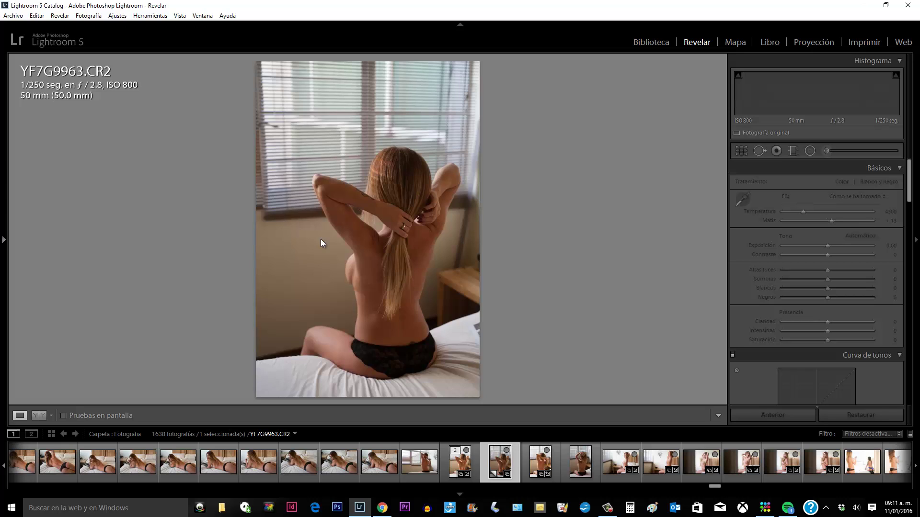
pyautogui.press('Left')
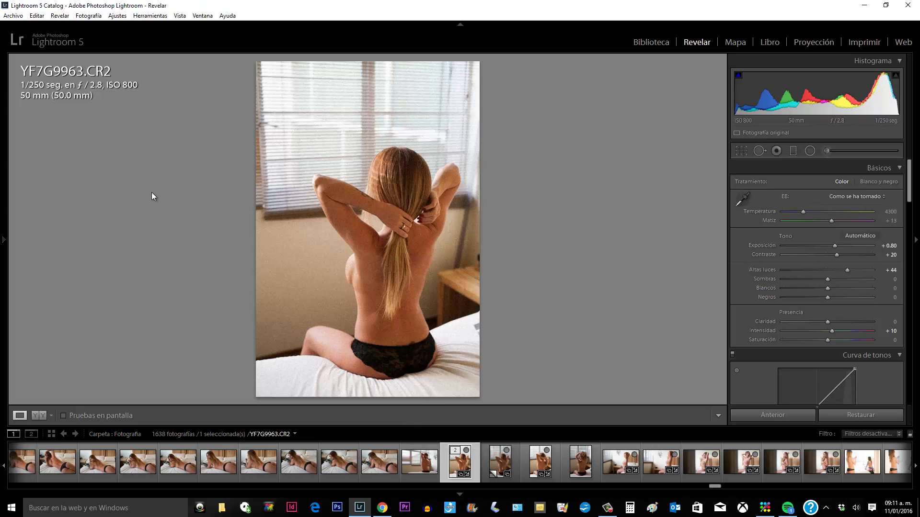
pyautogui.press('Right')
pyautogui.press('Left')
pyautogui.press('Right')
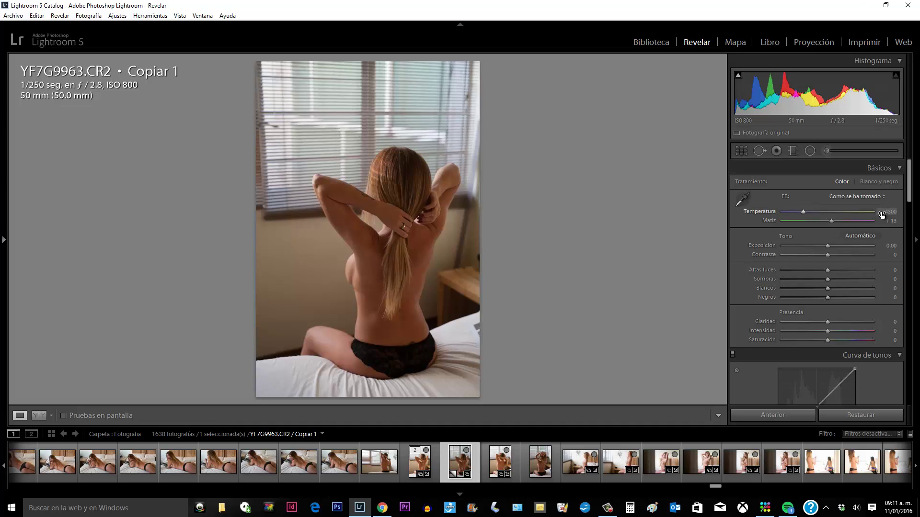
# Set the Detail panel's sharpening Amount to 114
pyautogui.click(892, 246)
pyautogui.moveTo(910, 192); pyautogui.dragTo(894, 326)
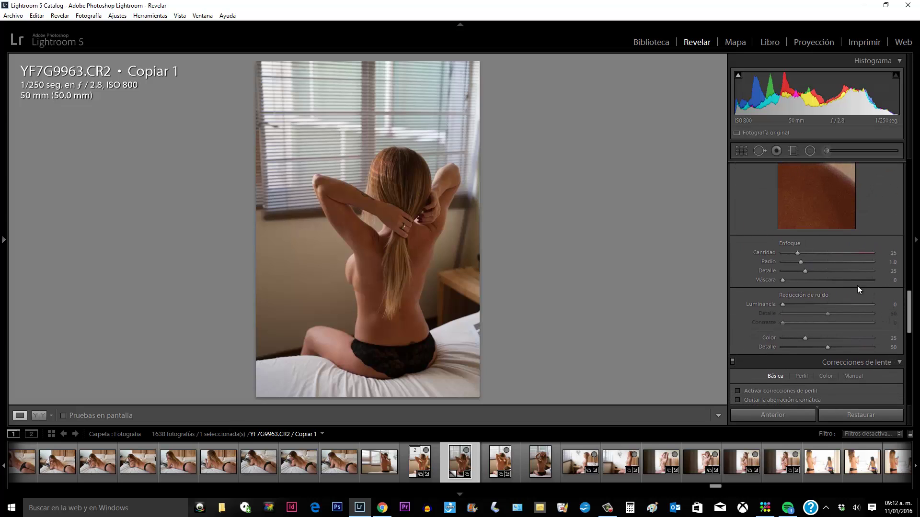
pyautogui.click(887, 254)
pyautogui.write('114')
pyautogui.doubleClick(891, 252)
pyautogui.write('115')
pyautogui.click(884, 253)
pyautogui.write('4')
pyautogui.press('Return')
pyautogui.scroll(3, 910, 306)
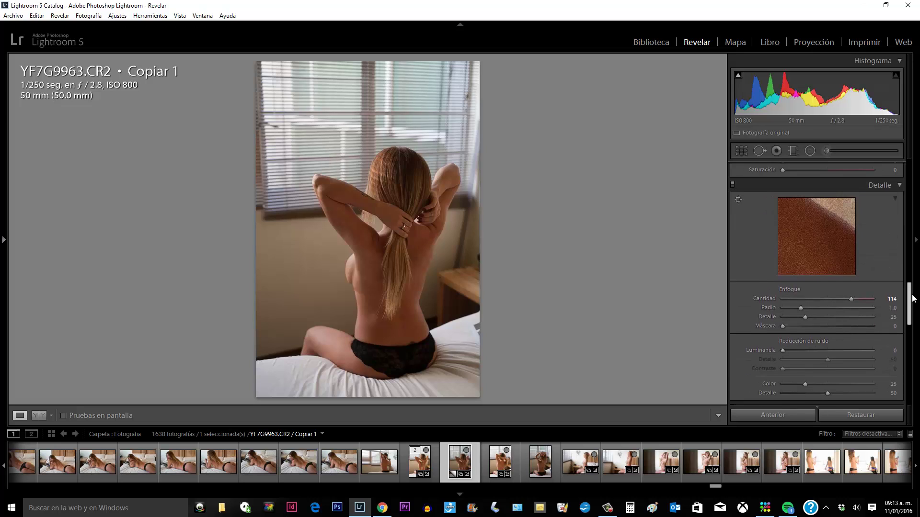
pyautogui.scroll(8, 912, 297)
pyautogui.scroll(3, 912, 296)
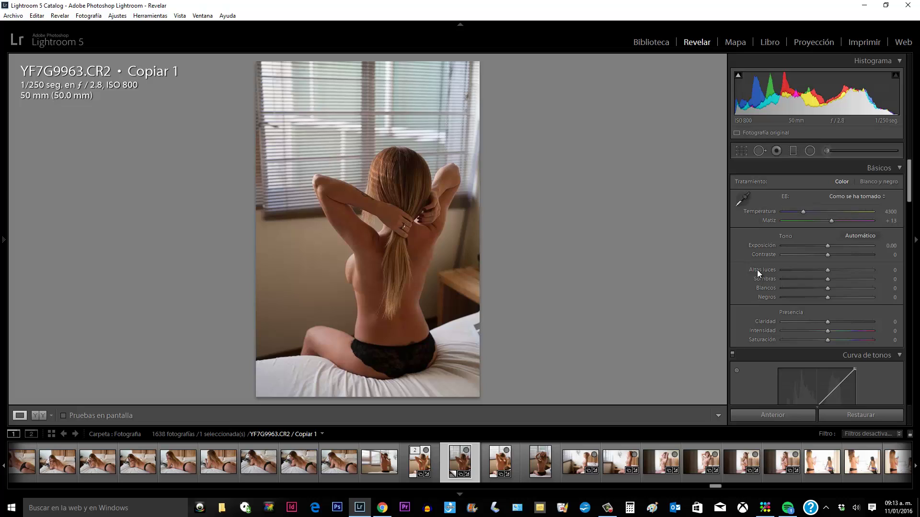
# Preview exposure nudges, then set Exposure in the Basic panel to +0.80
pyautogui.click(882, 246)
pyautogui.press('Up')
pyautogui.press('Up')
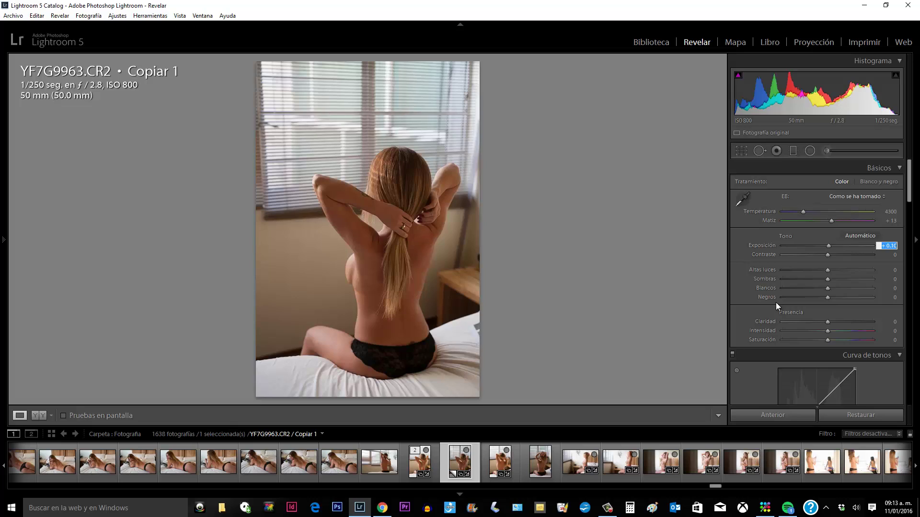
pyautogui.press('Down')
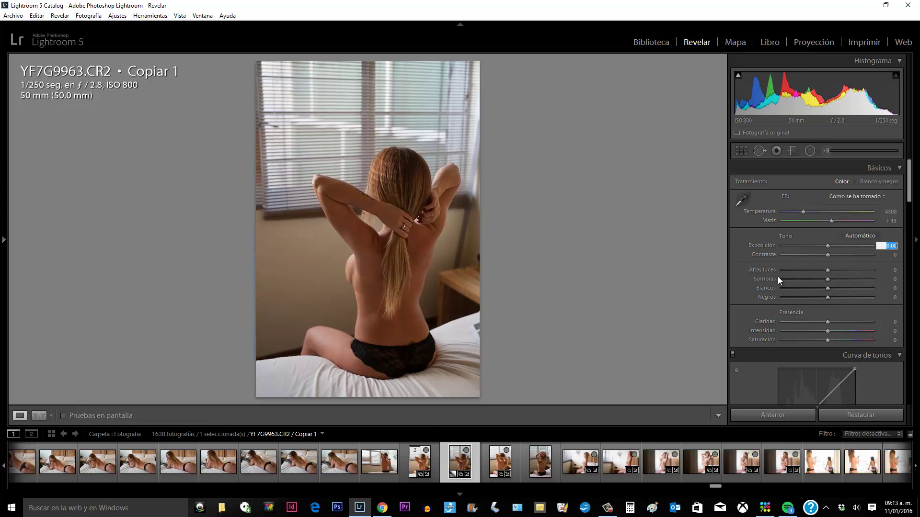
pyautogui.press('Up')
pyautogui.press('Up')
pyautogui.press('Up')
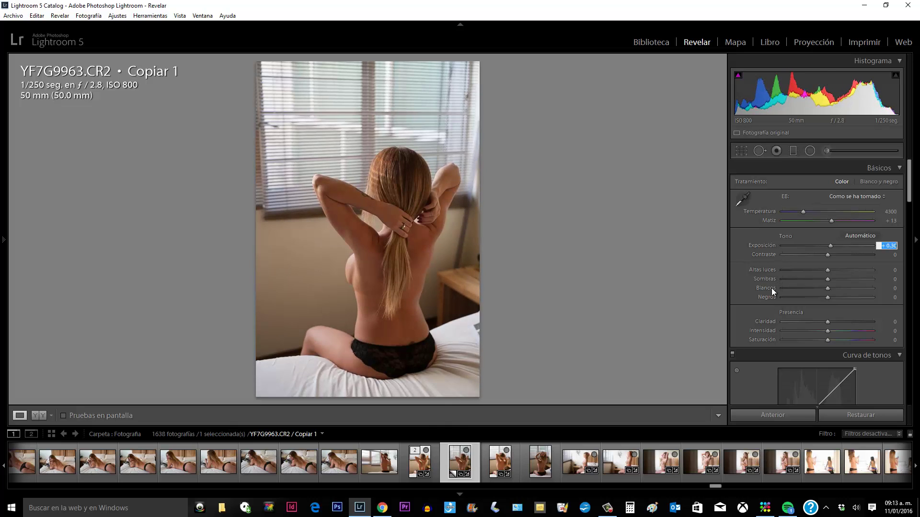
pyautogui.press('Up')
pyautogui.press('Up')
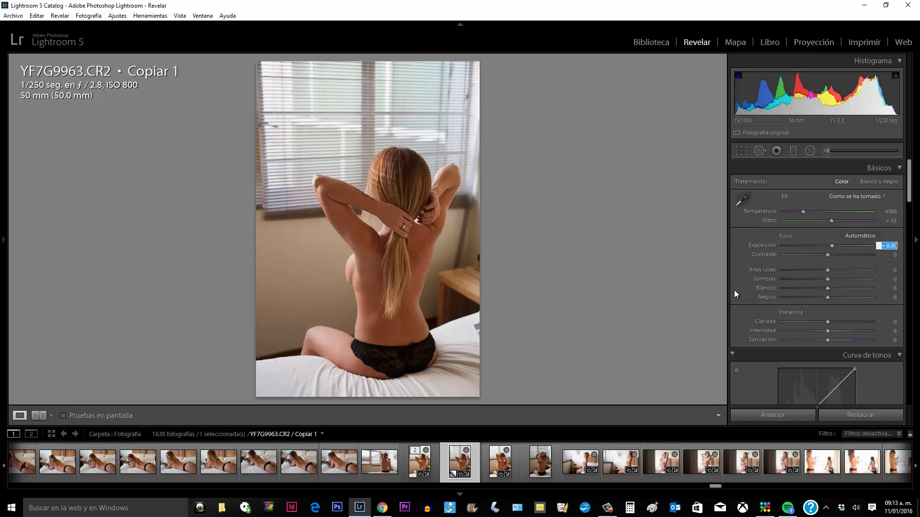
pyautogui.write('0.8')
pyautogui.press('Tab')
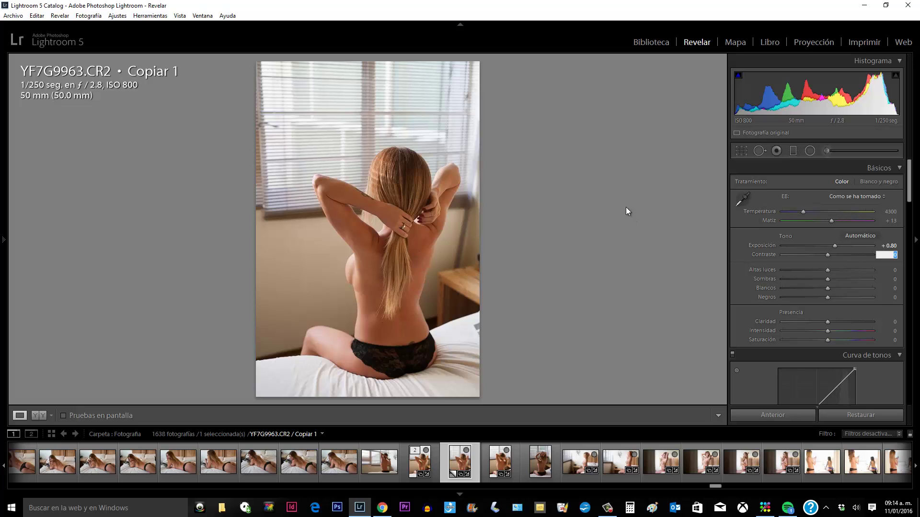
# Enter a Contrast of +20, then dismiss a Facebook notification and the browser's taskbar menu
pyautogui.scroll(-2, 886, 204)
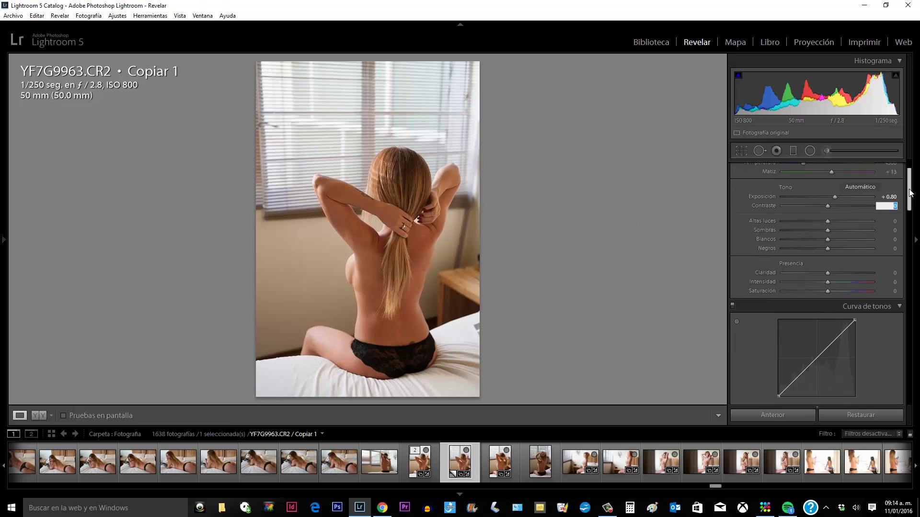
pyautogui.scroll(2, 884, 211)
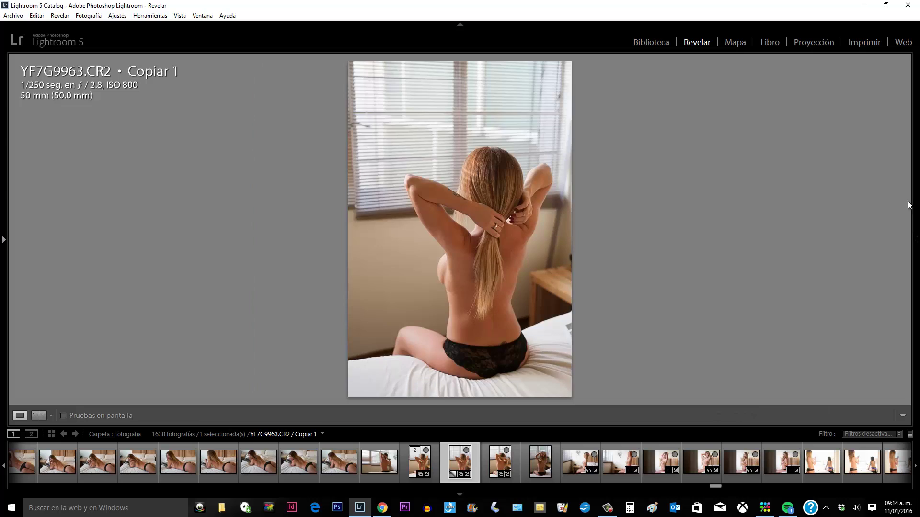
pyautogui.scroll(-1, 910, 207)
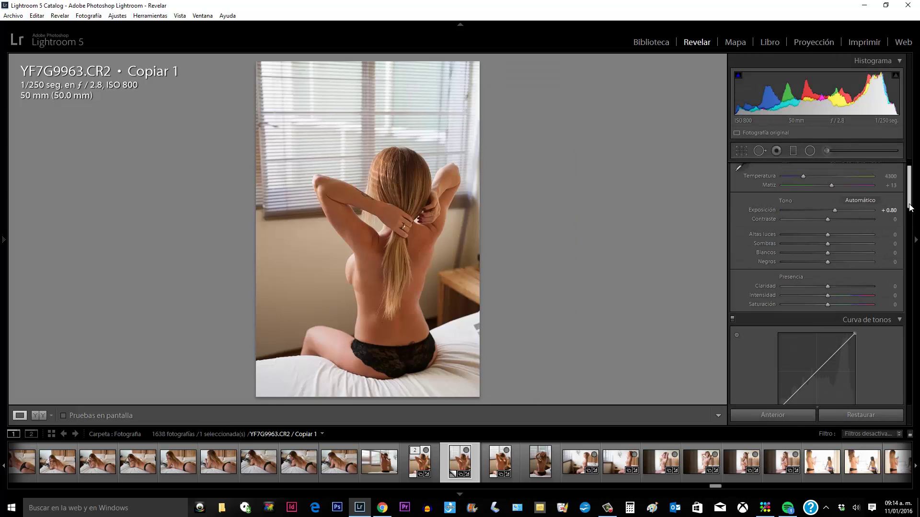
pyautogui.click(886, 219)
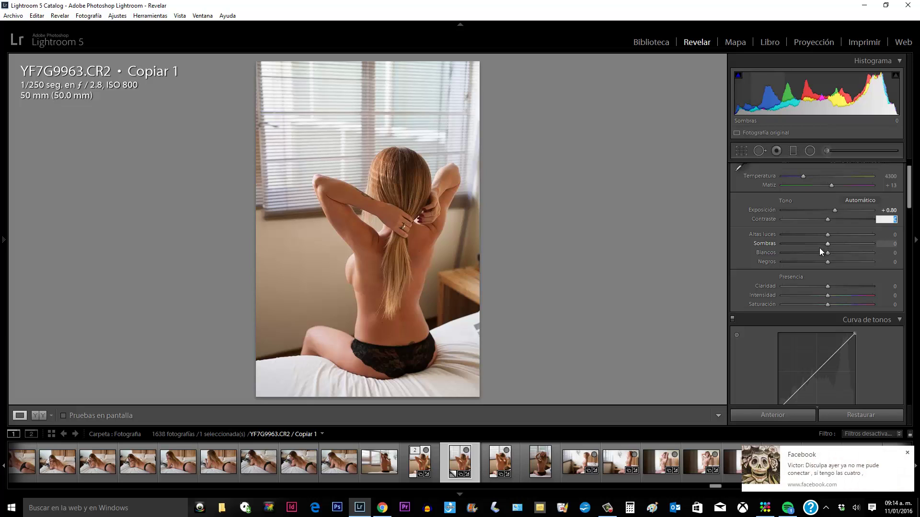
pyautogui.write('20')
pyautogui.press('Return')
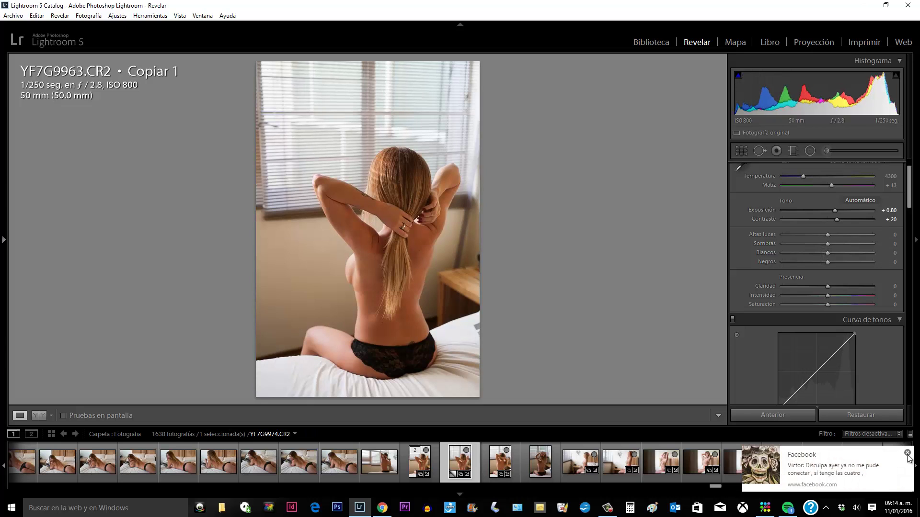
pyautogui.click(907, 453)
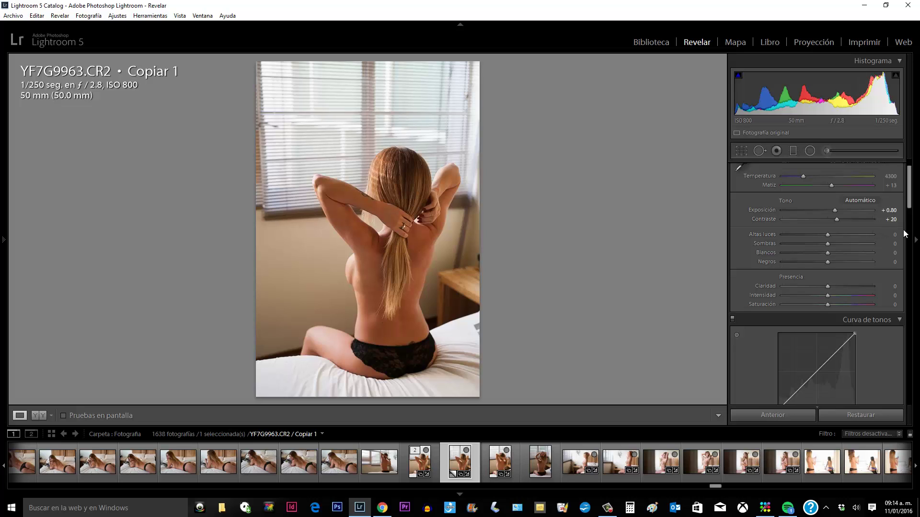
pyautogui.rightClick(382, 507)
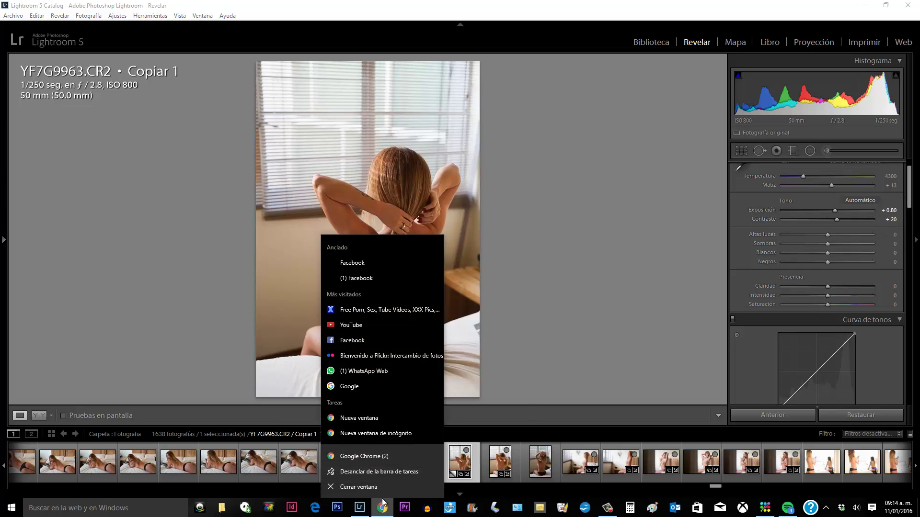
pyautogui.click(364, 486)
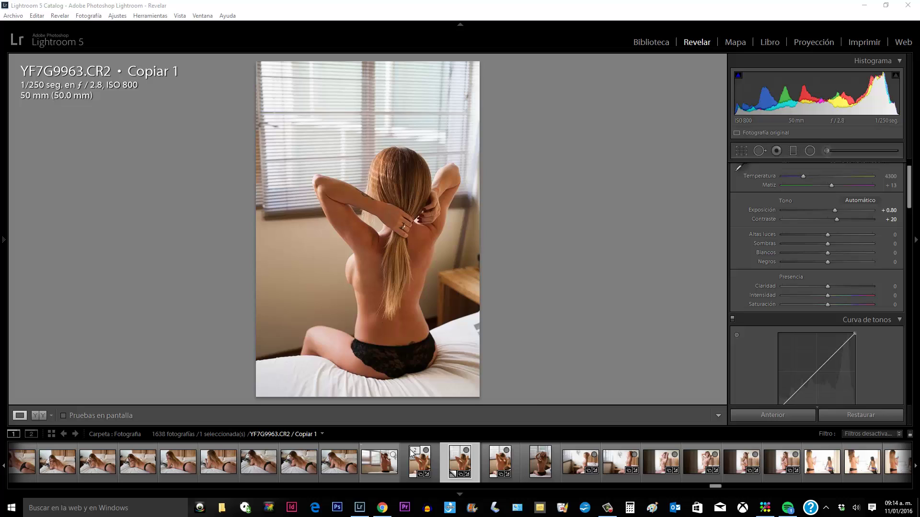
# Retype the Contrast value several times, settling on 20
pyautogui.click(891, 220)
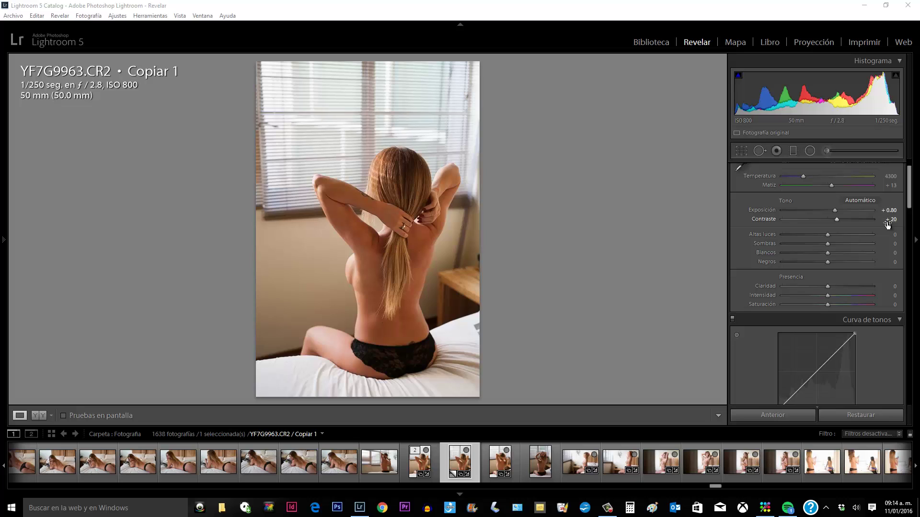
pyautogui.write('0')
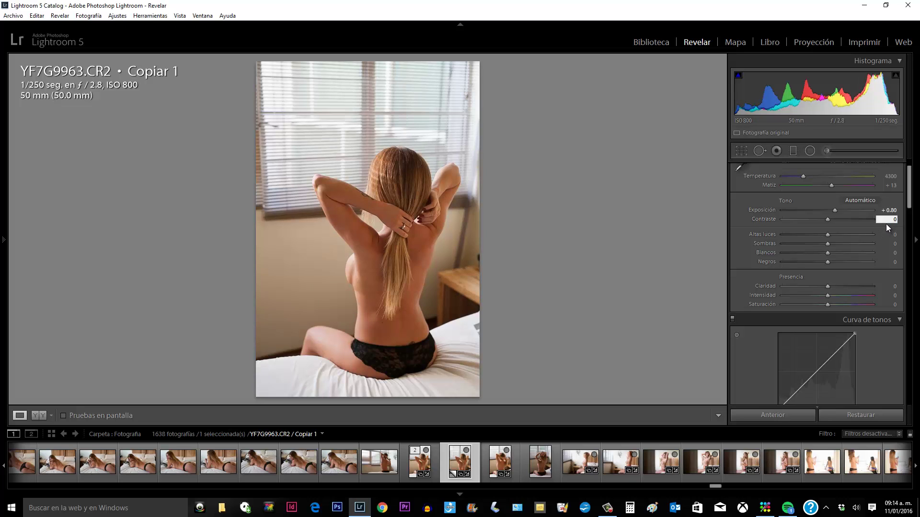
pyautogui.write('20')
pyautogui.press('Return')
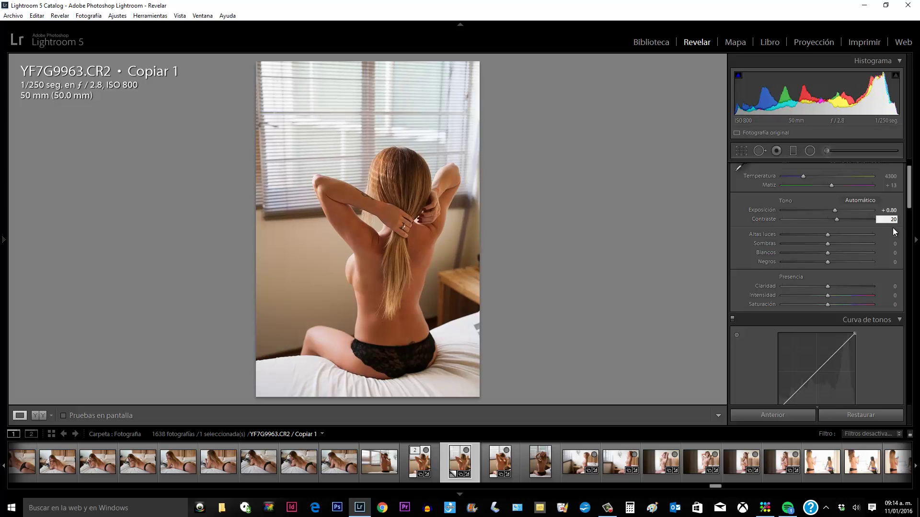
pyautogui.press('Return')
pyautogui.write('0')
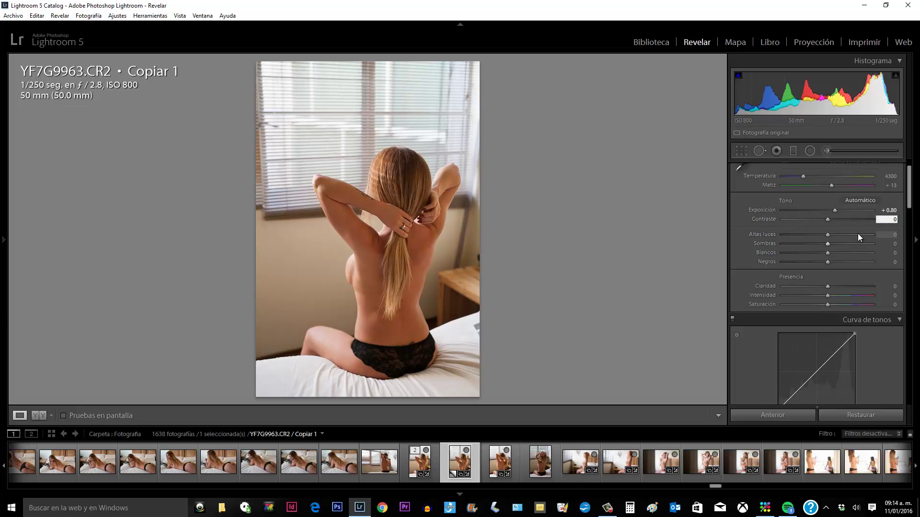
pyautogui.write('20')
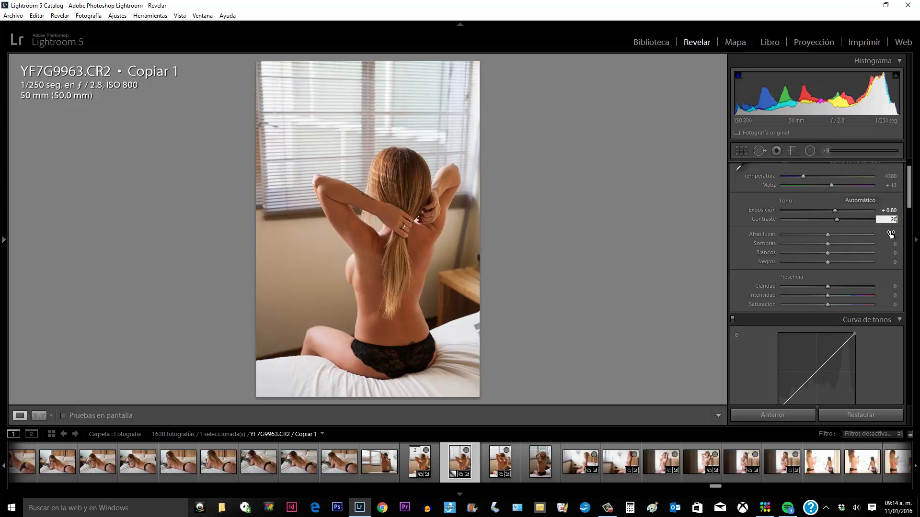
pyautogui.press('Return')
pyautogui.write('0')
pyautogui.press('Return')
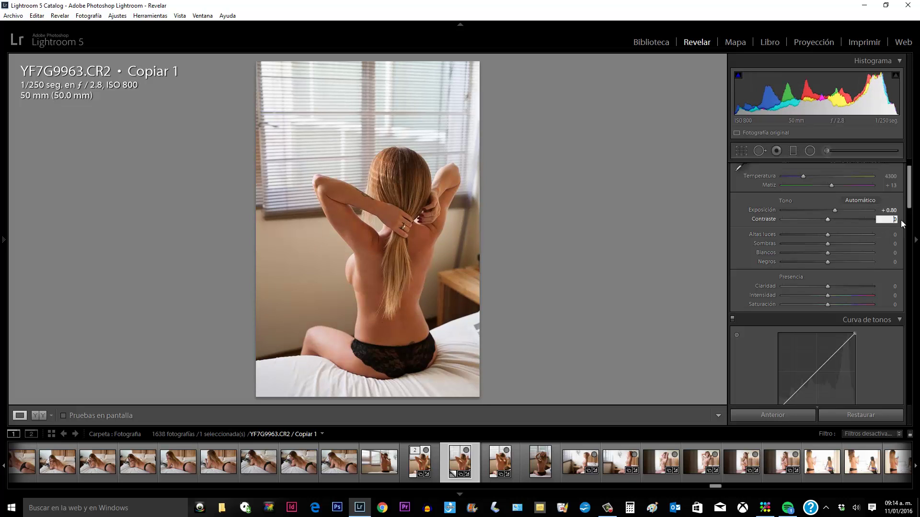
pyautogui.write('2')
pyautogui.write('0')
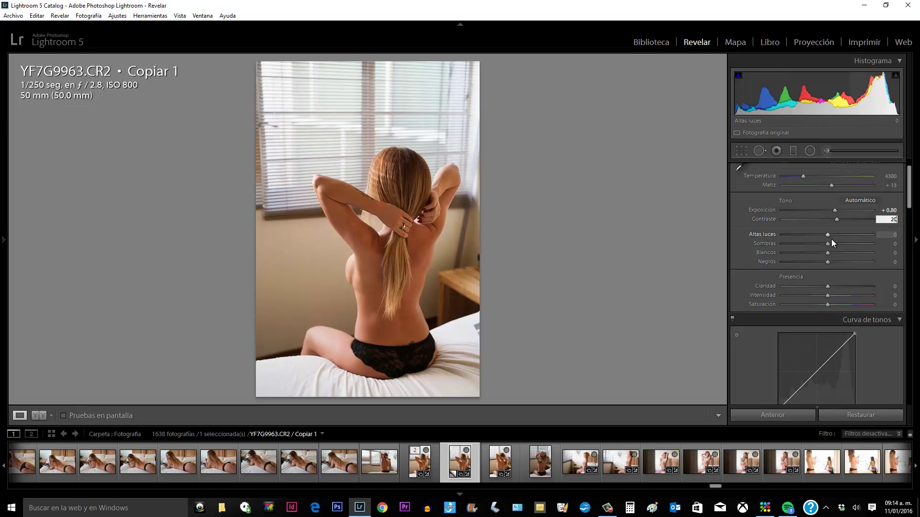
# Experiment with the Highlights slider, pulling it to −100 and resetting it to 0
pyautogui.moveTo(827, 236); pyautogui.dragTo(778, 238)
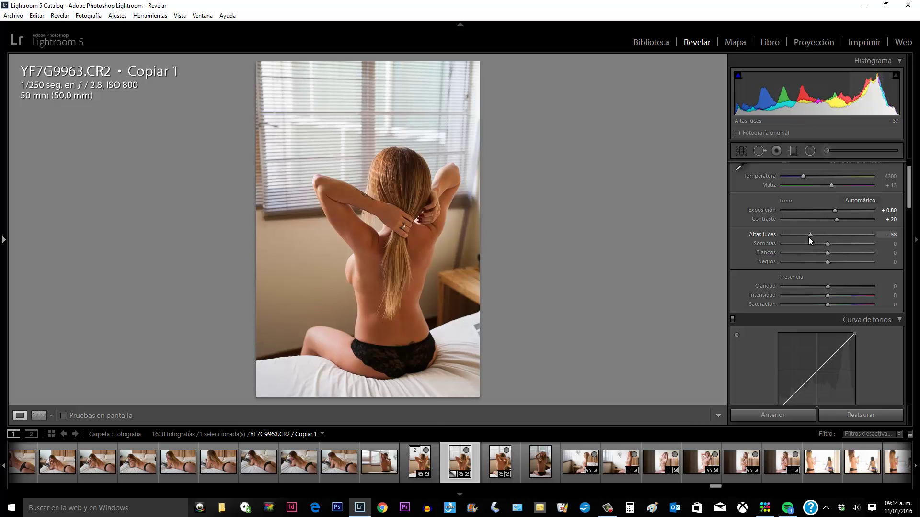
pyautogui.doubleClick(770, 236)
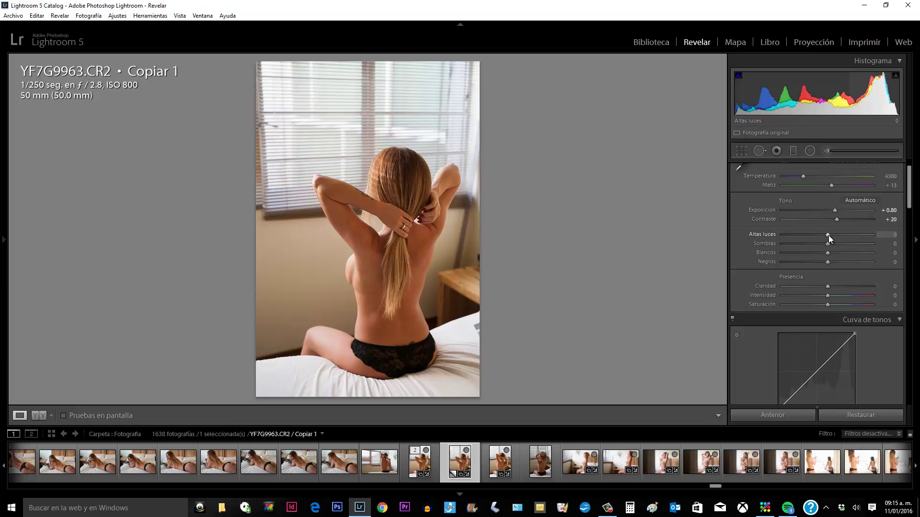
pyautogui.moveTo(828, 235); pyautogui.dragTo(780, 238)
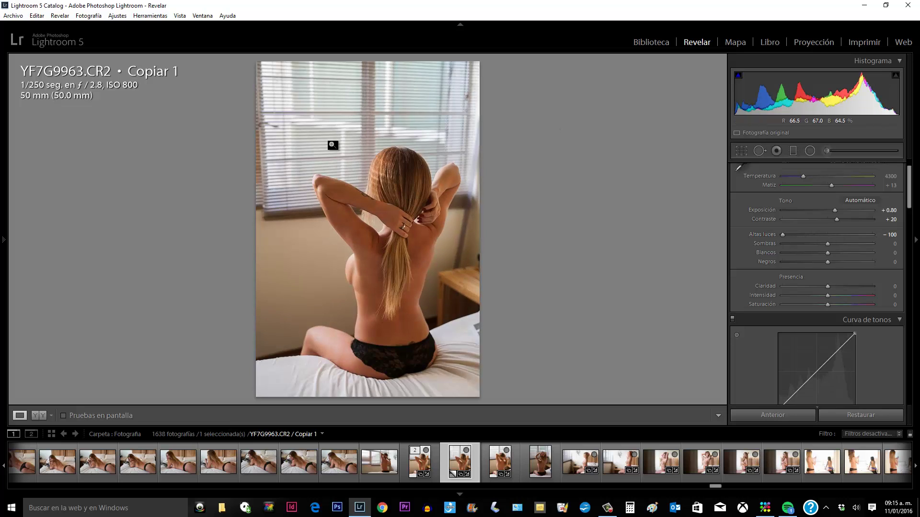
pyautogui.doubleClick(785, 233)
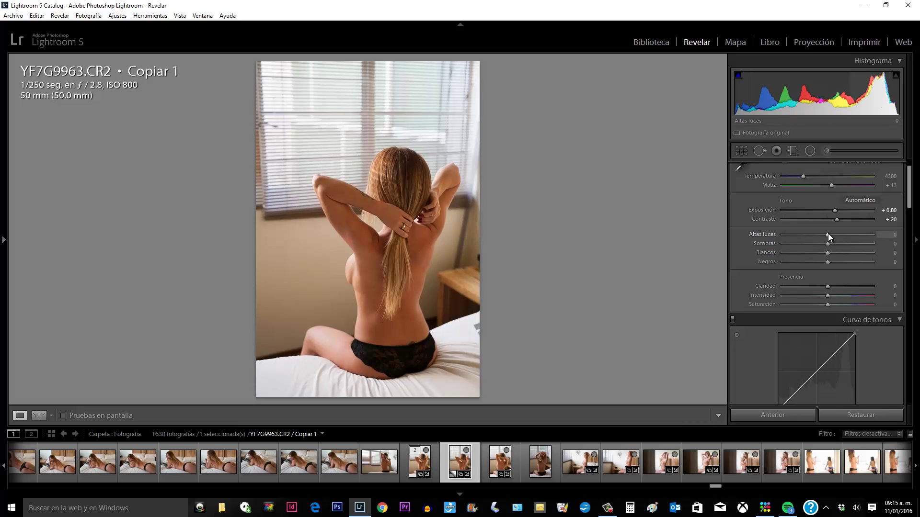
pyautogui.moveTo(828, 234); pyautogui.dragTo(754, 243)
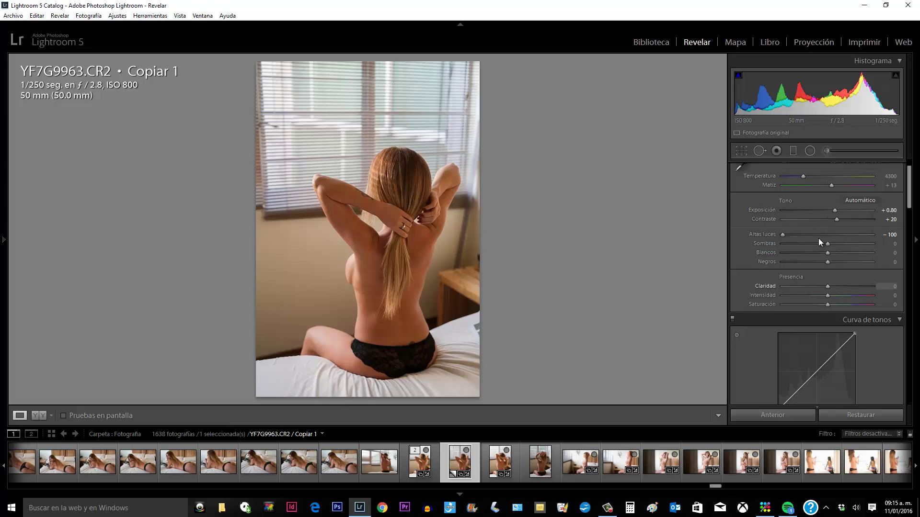
pyautogui.moveTo(781, 234); pyautogui.dragTo(782, 234)
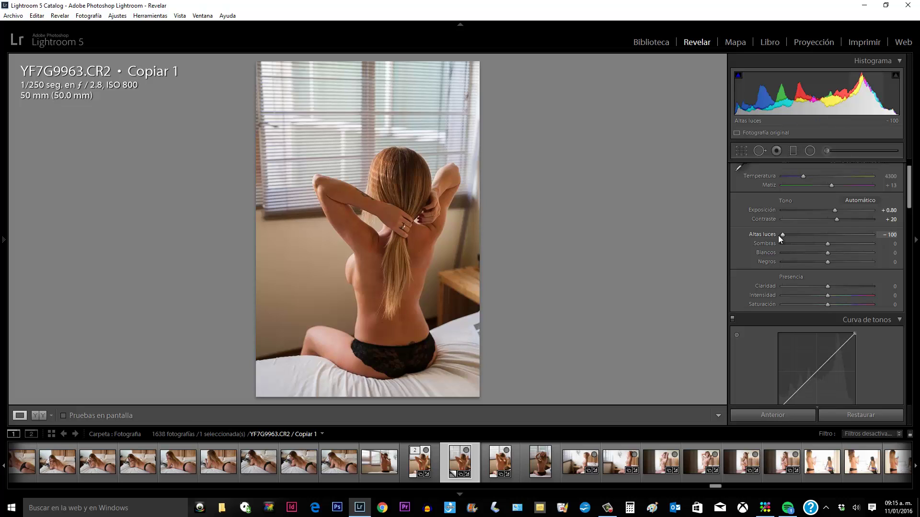
pyautogui.press('0')
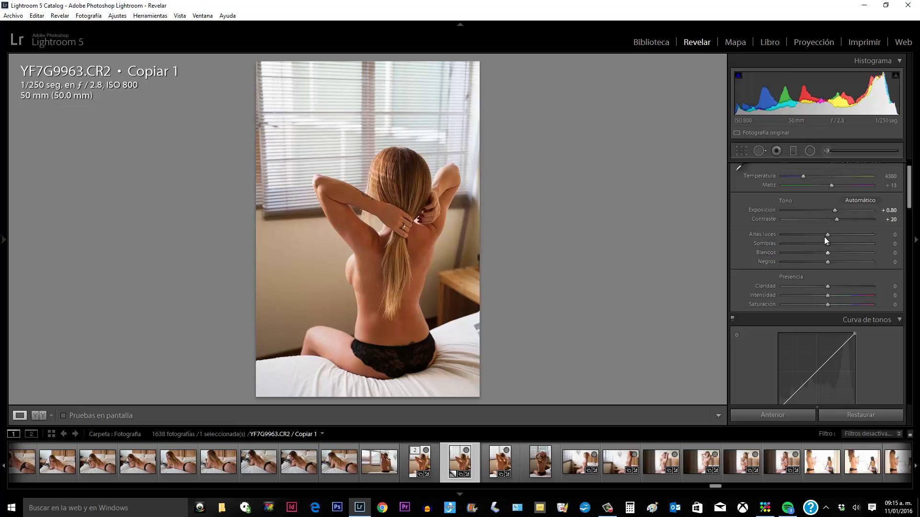
pyautogui.moveTo(823, 235); pyautogui.dragTo(777, 237)
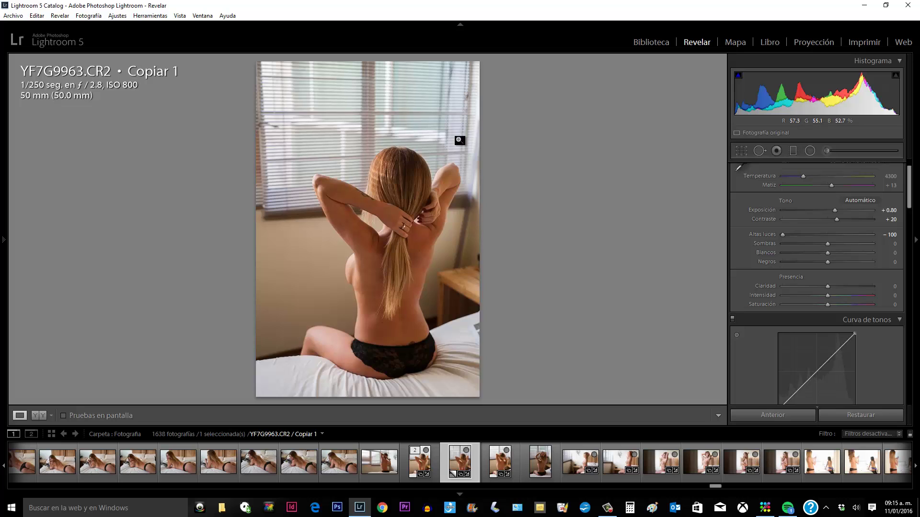
pyautogui.moveTo(783, 235)
pyautogui.mouseDown()
pyautogui.moveTo(826, 234)
pyautogui.moveTo(776, 243)
pyautogui.moveTo(851, 241)
pyautogui.mouseUp()
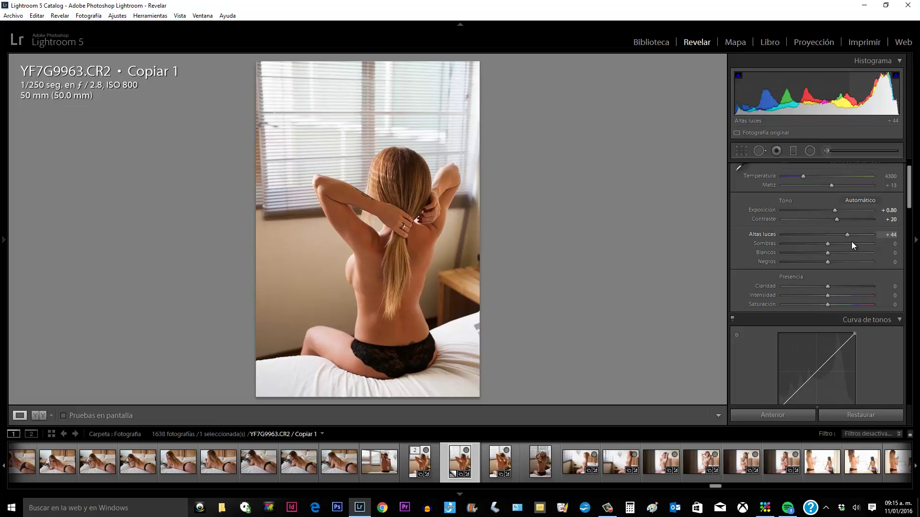
# Enter 44 in the Highlights value field
pyautogui.click(892, 235)
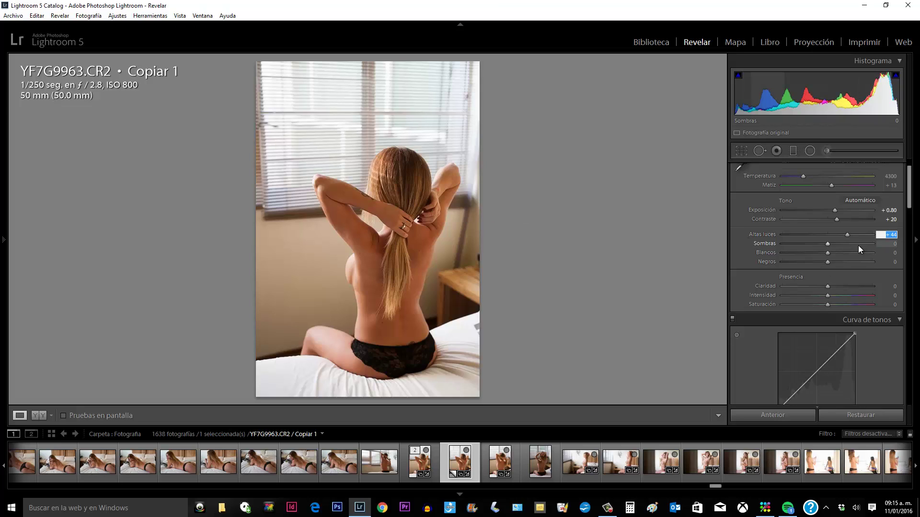
pyautogui.write('0')
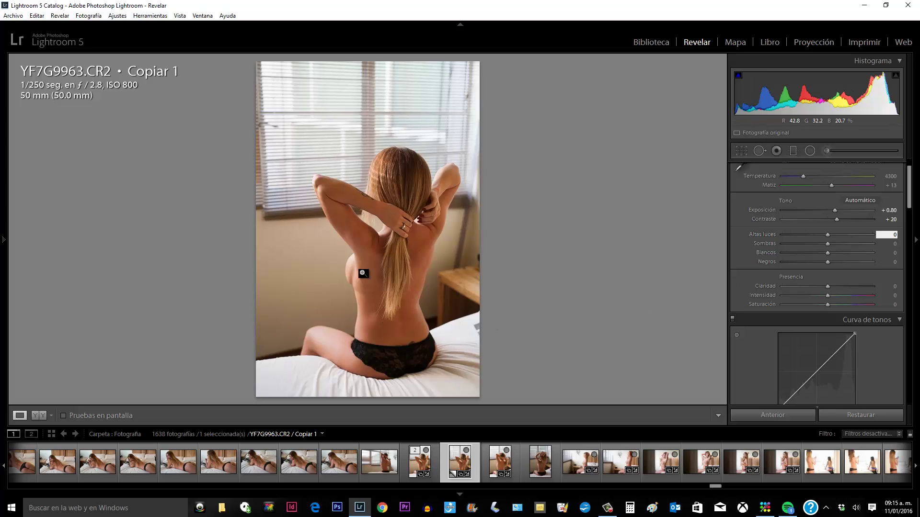
pyautogui.write('4')
pyautogui.write('4')
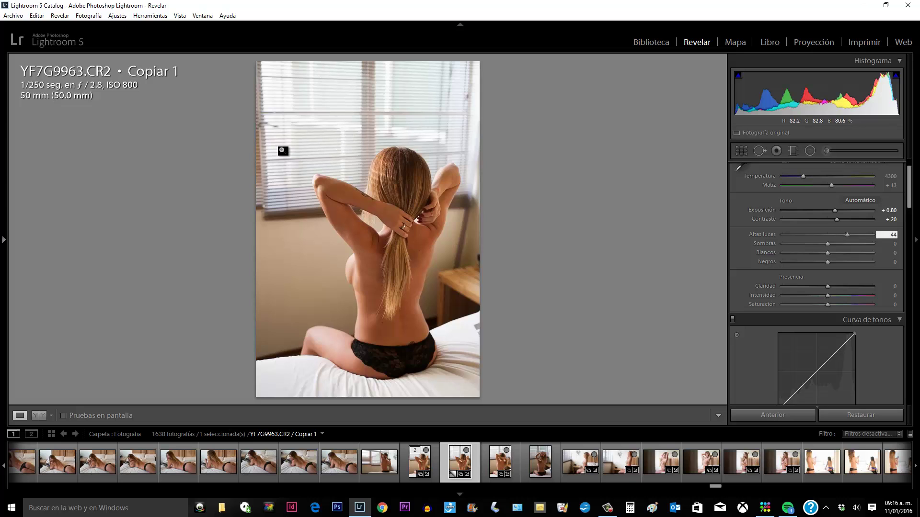
pyautogui.doubleClick(886, 235)
pyautogui.write('0')
pyautogui.press('Return')
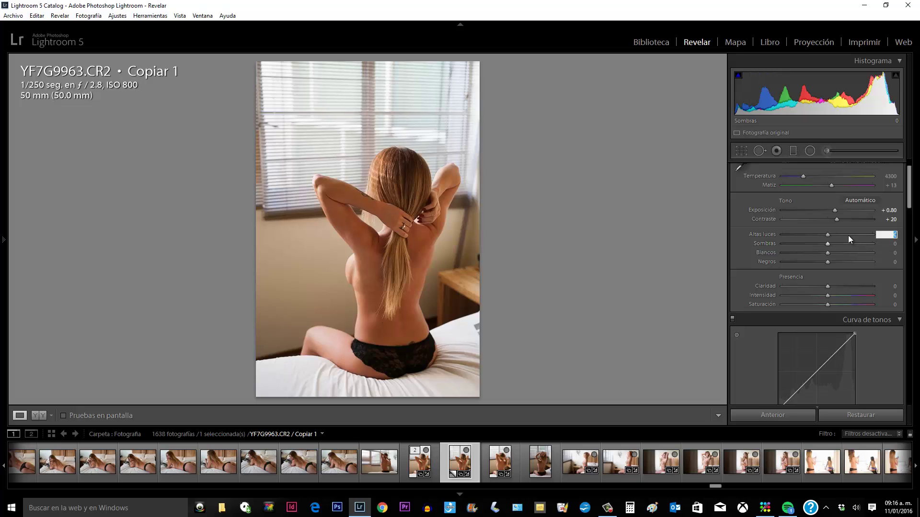
pyautogui.write('44')
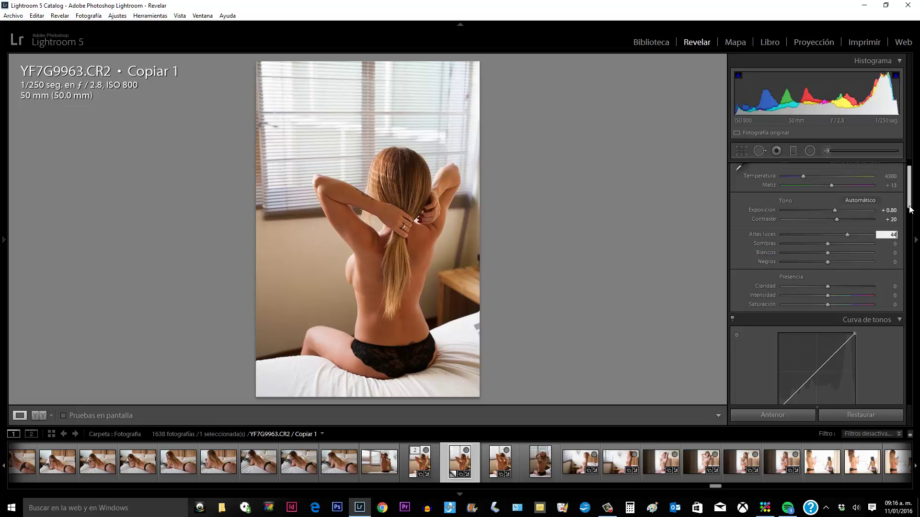
pyautogui.moveTo(910, 199)
pyautogui.mouseDown()
pyautogui.moveTo(911, 215)
pyautogui.moveTo(910, 206)
pyautogui.mouseUp()
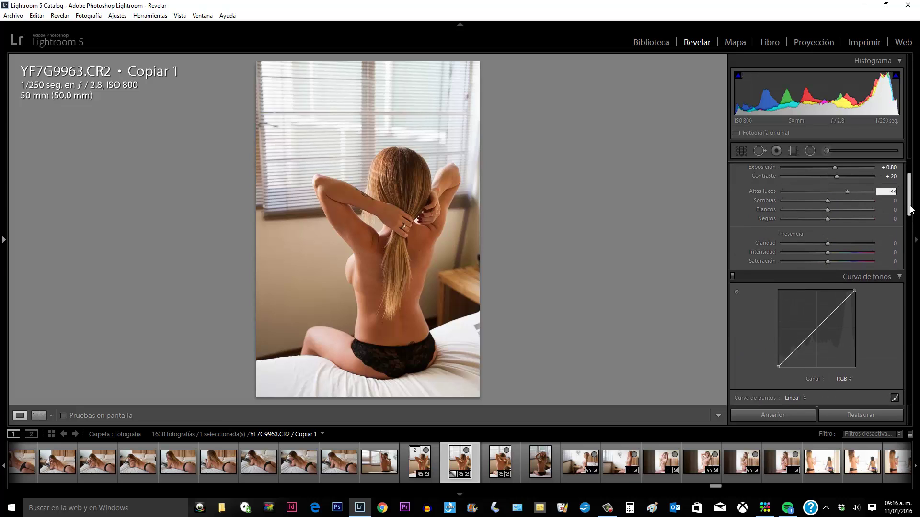
pyautogui.click(887, 240)
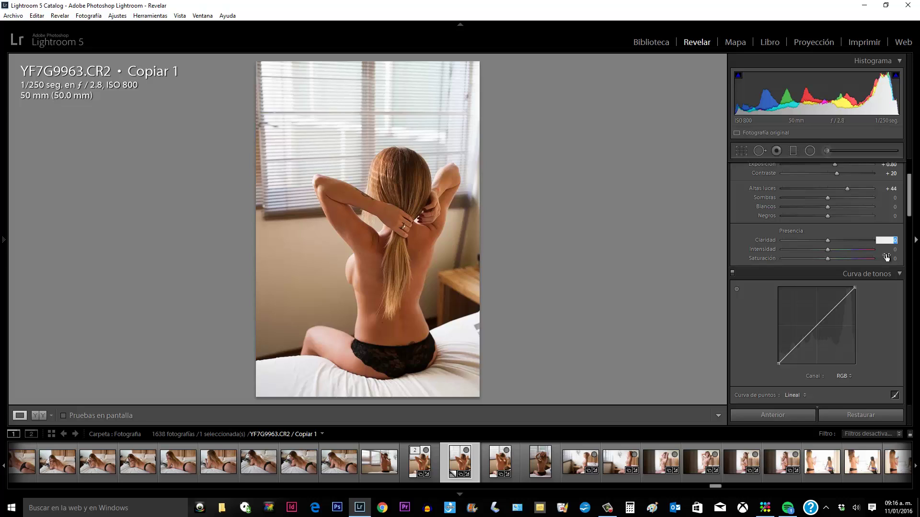
pyautogui.click(858, 241)
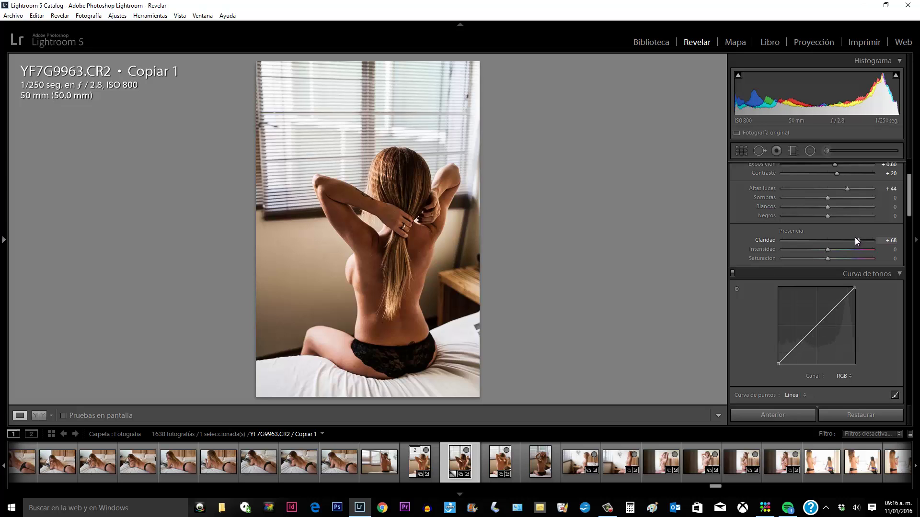
pyautogui.click(889, 241)
pyautogui.write('58')
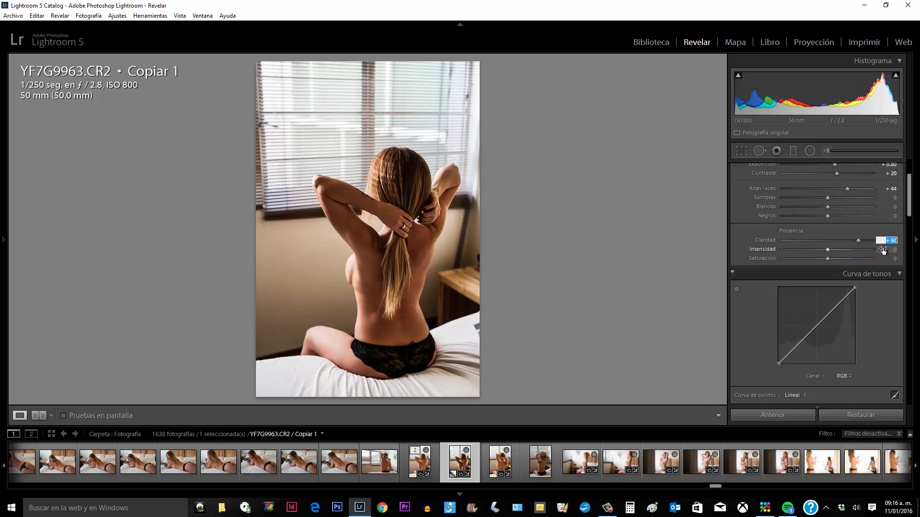
pyautogui.write('0')
pyautogui.press('Return')
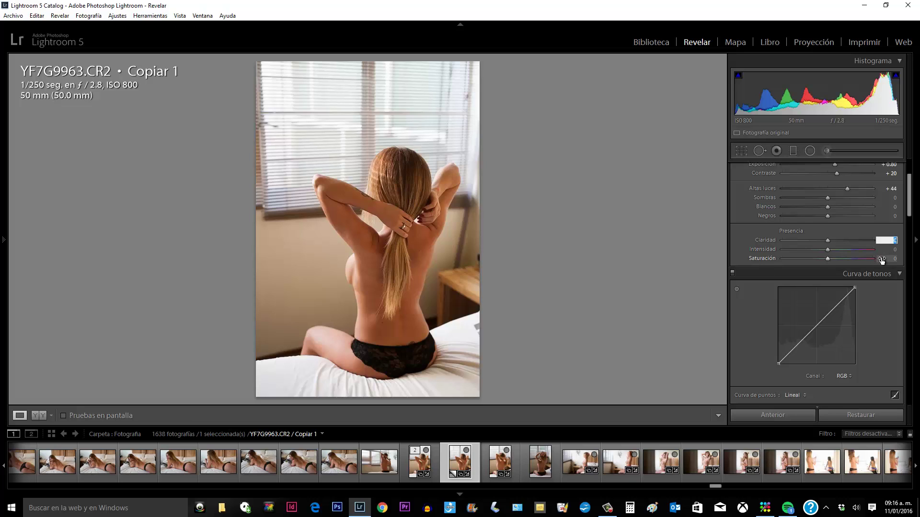
pyautogui.write('50')
pyautogui.press('Return')
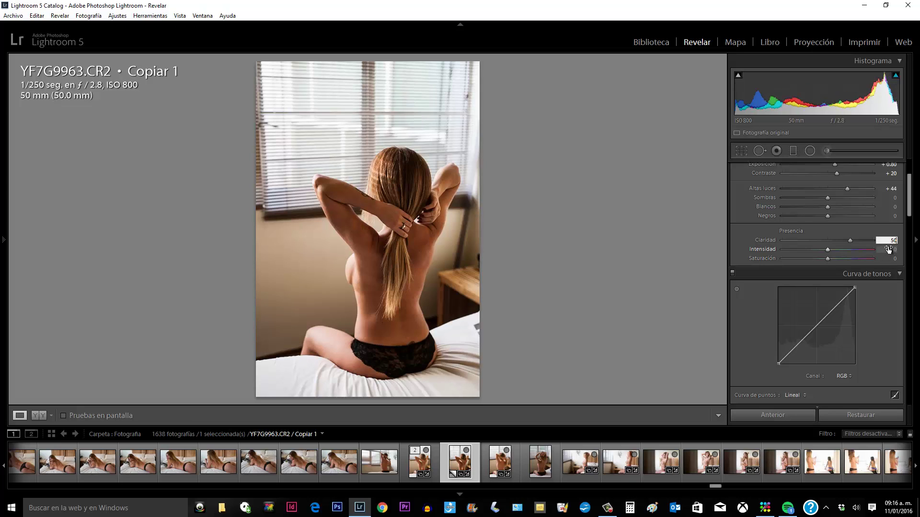
pyautogui.click(904, 241)
pyautogui.write('41')
pyautogui.press('Return')
pyautogui.write('0')
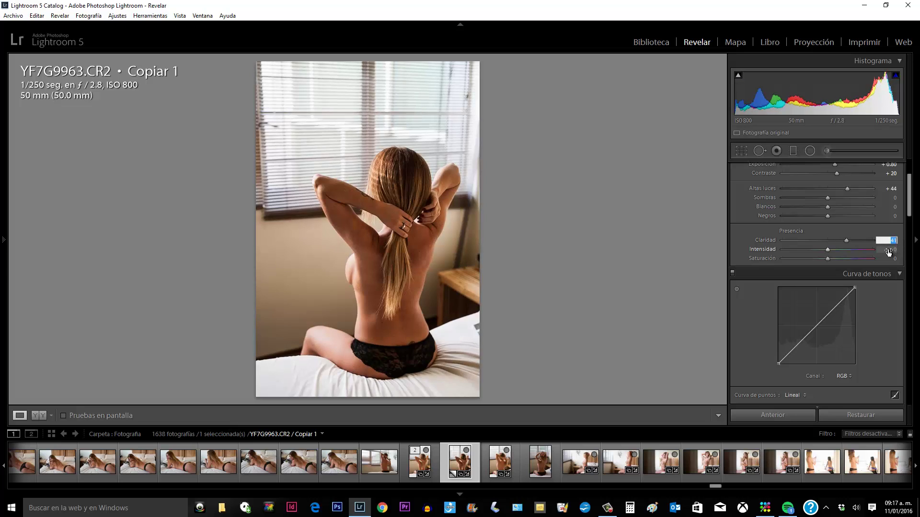
pyautogui.press('Return')
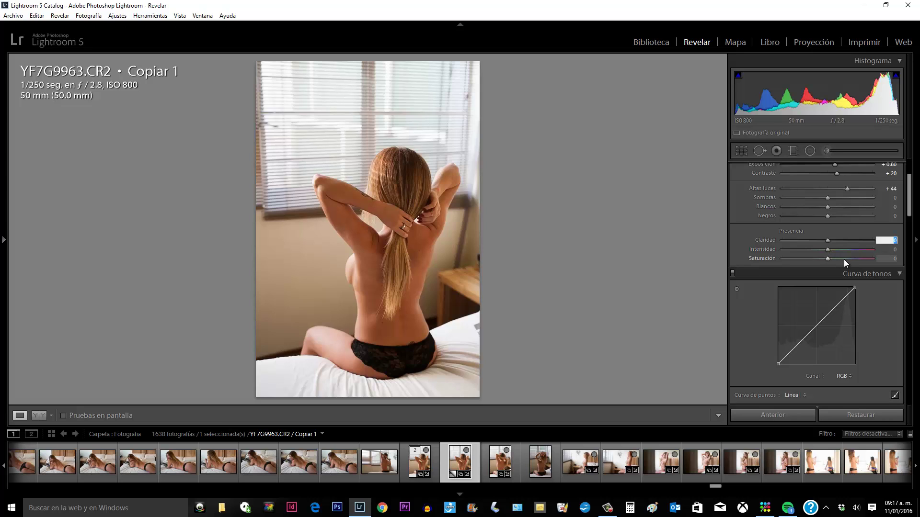
# Try Saturation and Vibrance at 50, then reset both to 0
pyautogui.click(882, 260)
pyautogui.write('50')
pyautogui.press('Return')
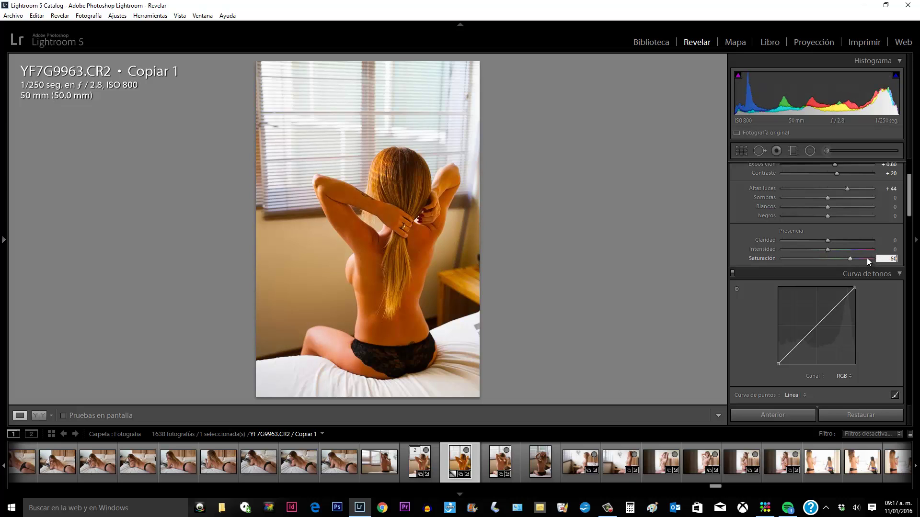
pyautogui.doubleClick(849, 259)
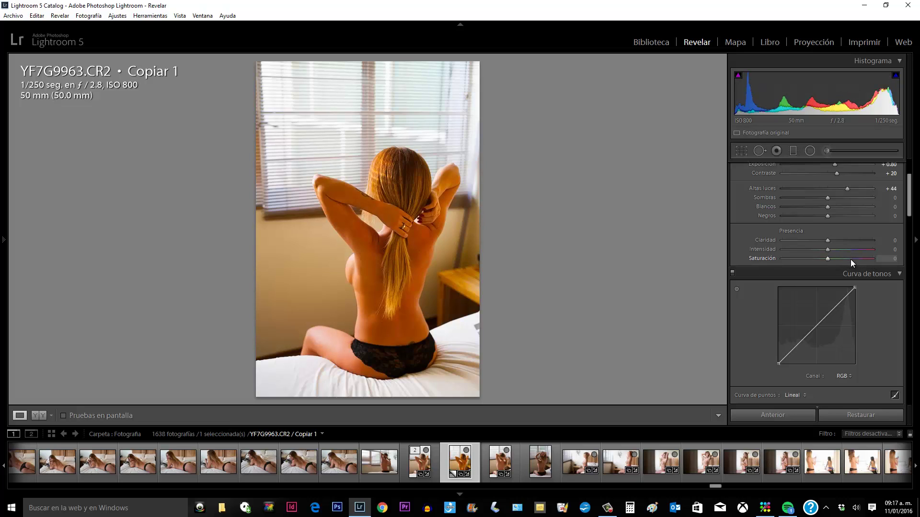
pyautogui.click(880, 250)
pyautogui.write('50')
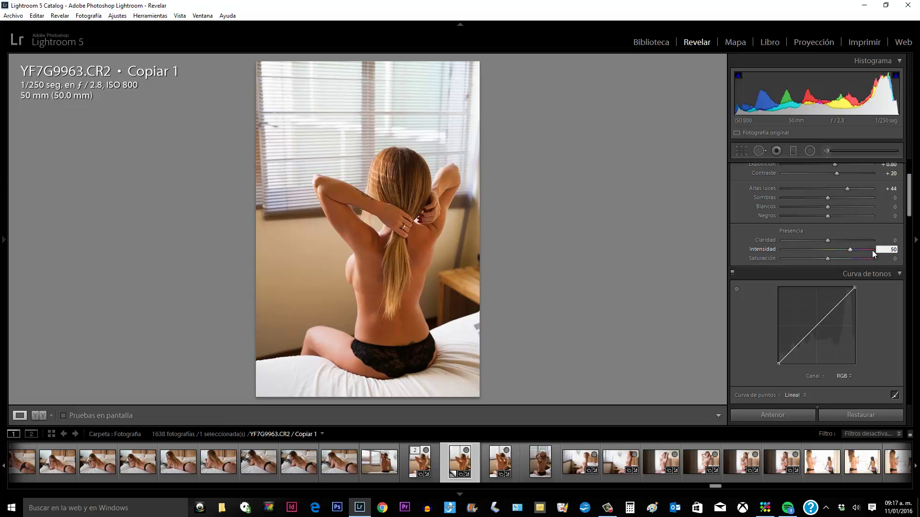
pyautogui.press('Return')
pyautogui.click(894, 249)
pyautogui.write('0')
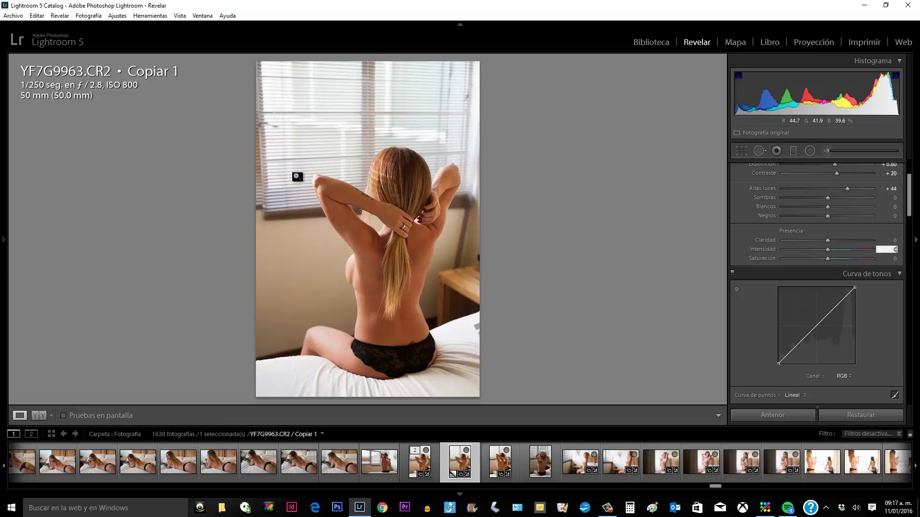
pyautogui.click(889, 254)
pyautogui.write('50')
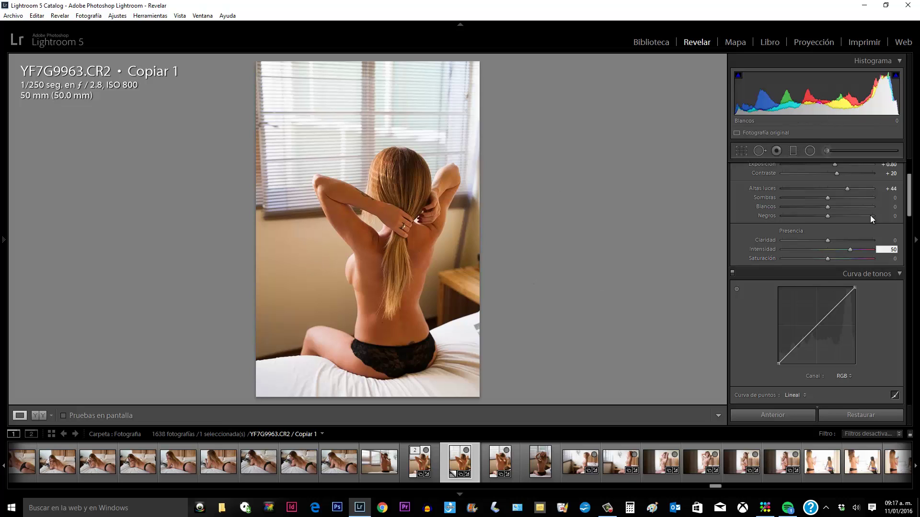
pyautogui.doubleClick(763, 250)
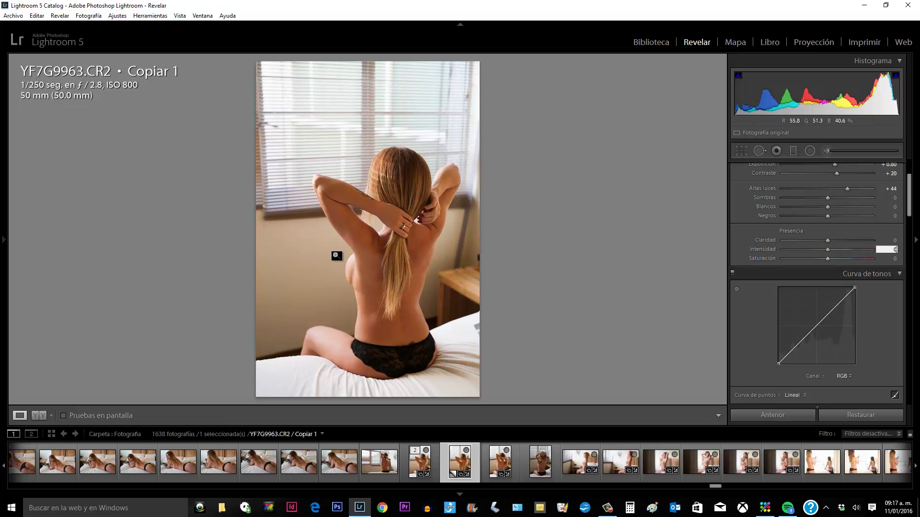
# Keep Saturation at 0 and set Vibrance to +10
pyautogui.click(885, 261)
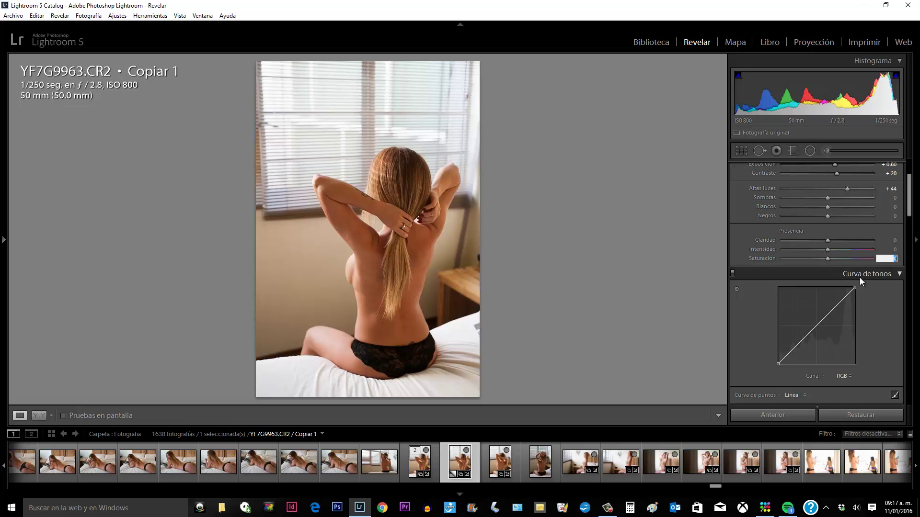
pyautogui.write('50')
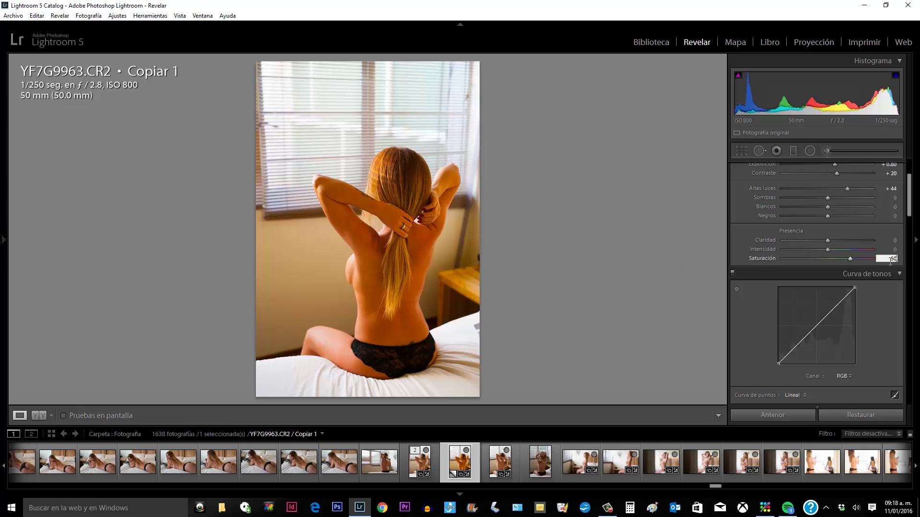
pyautogui.write('0')
pyautogui.hotkey('shift', 'Tab')
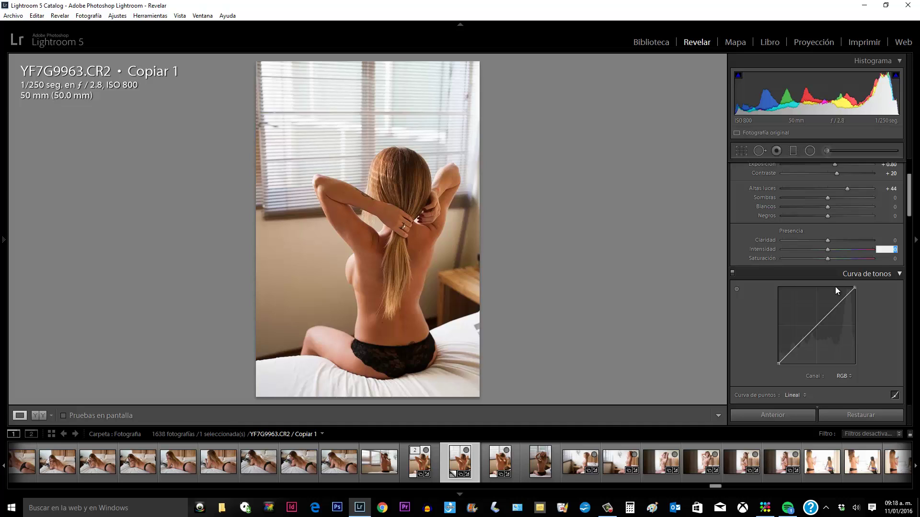
pyautogui.write('10')
pyautogui.press('Return')
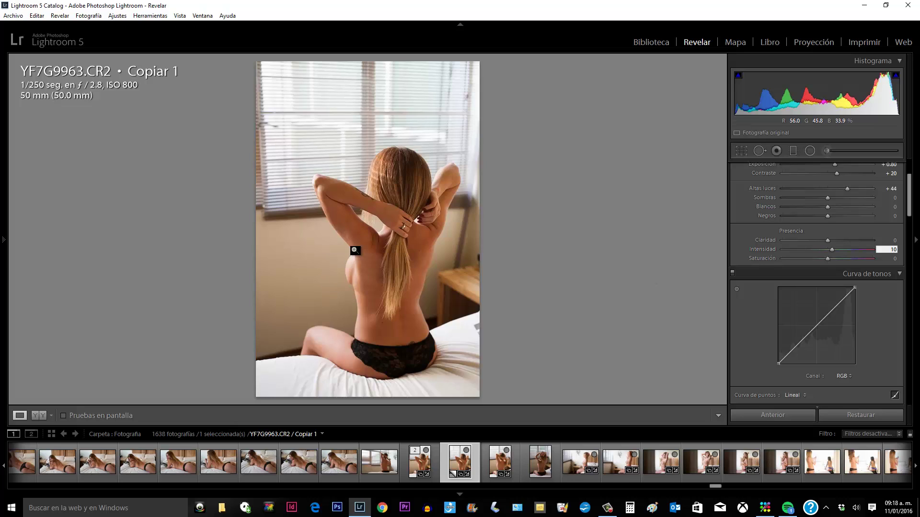
pyautogui.moveTo(911, 202); pyautogui.dragTo(910, 210)
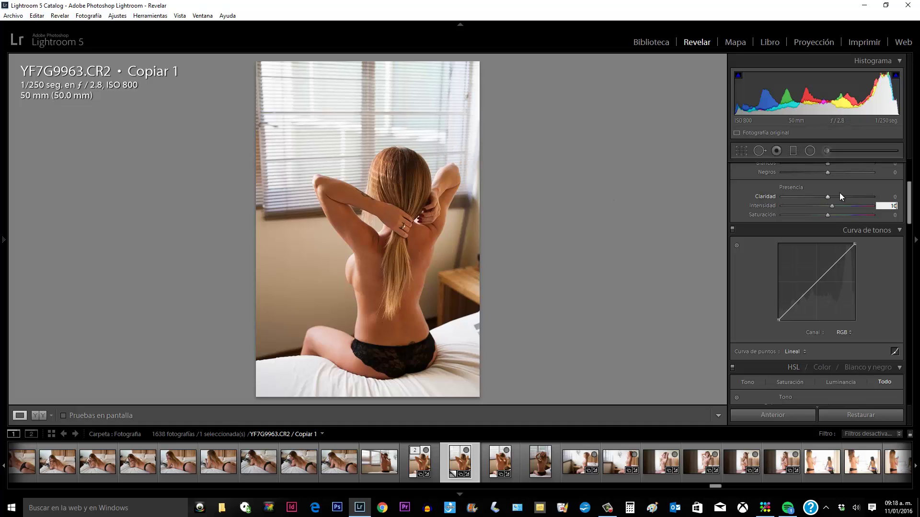
# Scroll the right panel down to the HSL panel's All view, with every colour value at 0
pyautogui.moveTo(910, 198); pyautogui.dragTo(909, 220)
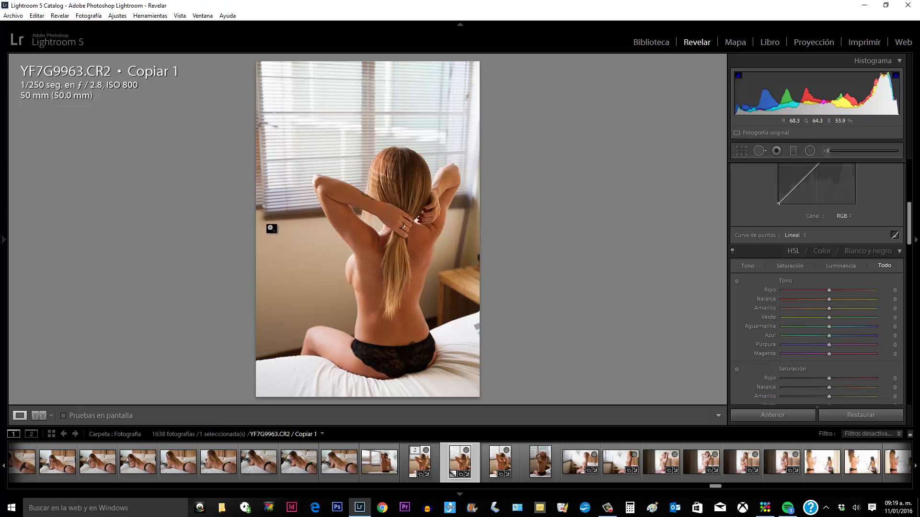
pyautogui.moveTo(909, 206)
pyautogui.mouseDown()
pyautogui.moveTo(912, 162)
pyautogui.moveTo(909, 208)
pyautogui.mouseUp()
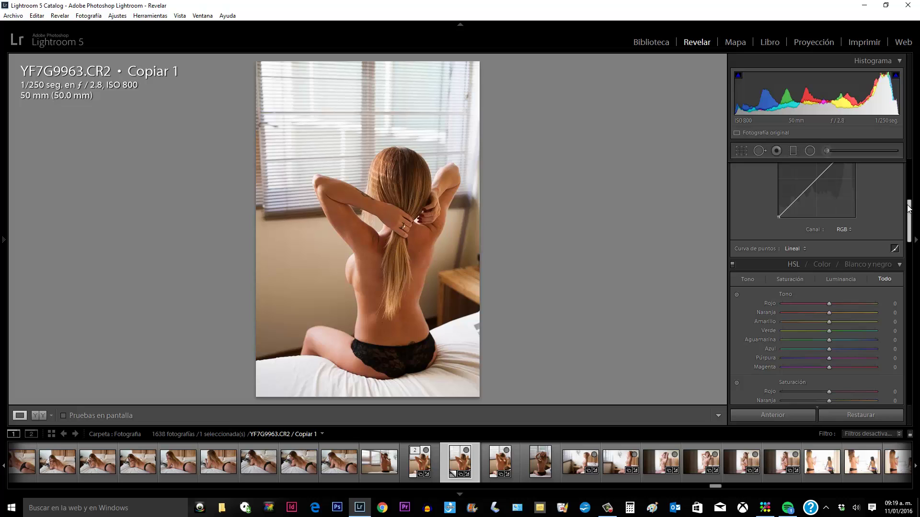
pyautogui.moveTo(909, 208); pyautogui.dragTo(904, 228)
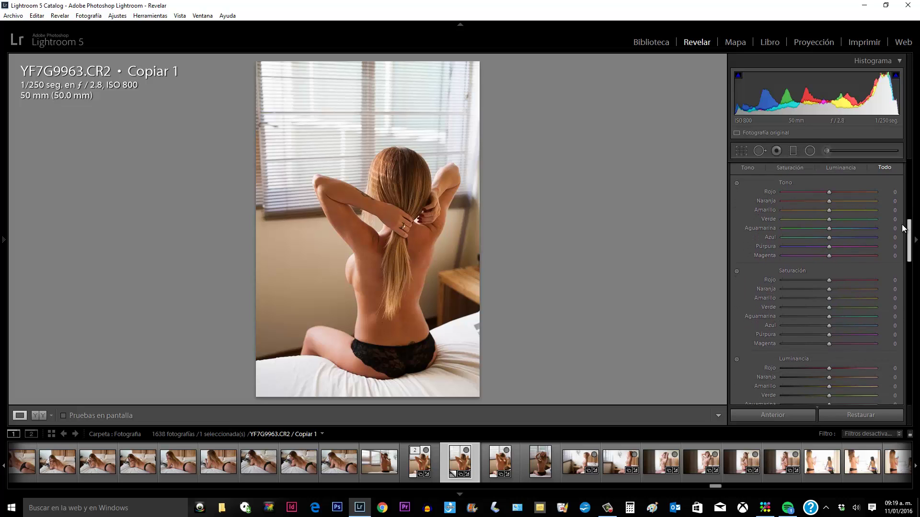
pyautogui.moveTo(904, 228); pyautogui.dragTo(903, 230)
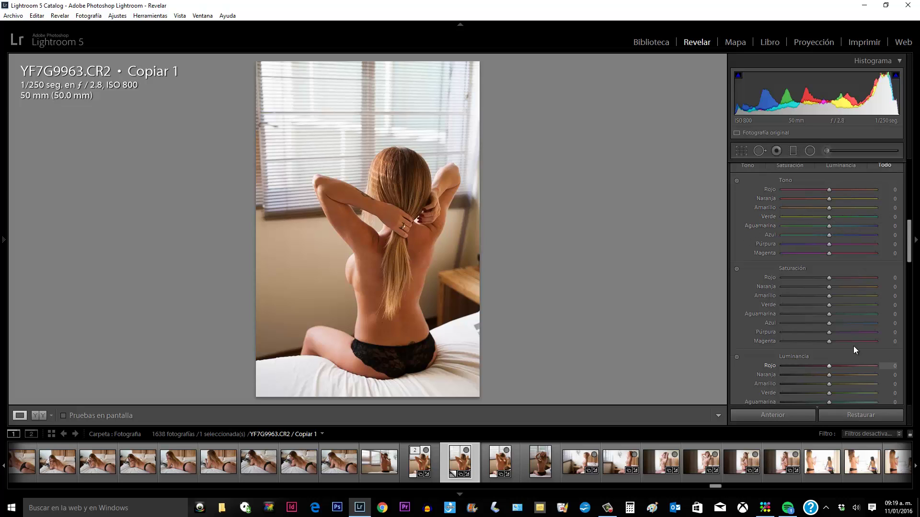
pyautogui.moveTo(911, 227); pyautogui.dragTo(911, 224)
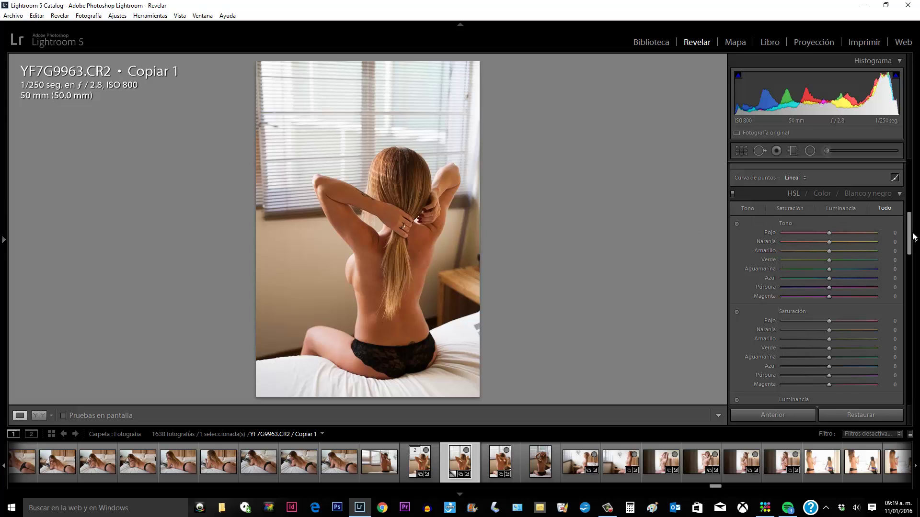
pyautogui.moveTo(909, 238); pyautogui.dragTo(907, 262)
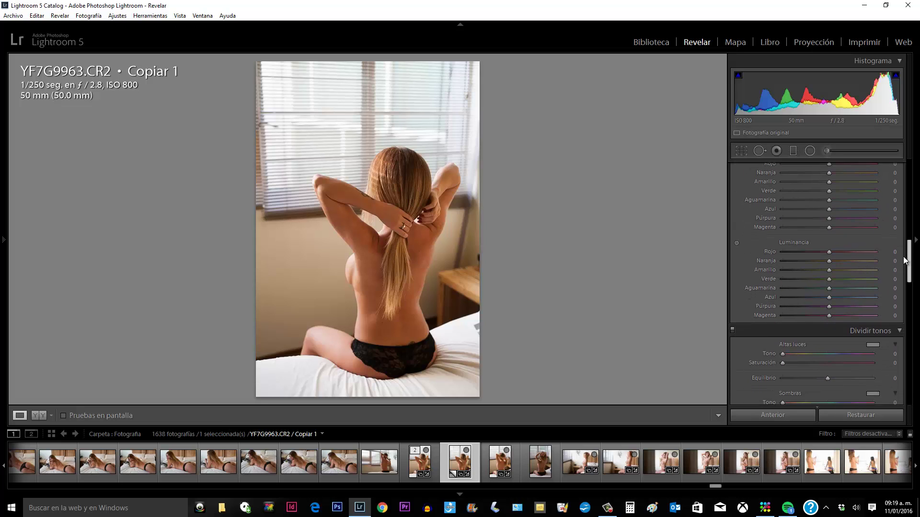
pyautogui.moveTo(906, 261); pyautogui.dragTo(901, 242)
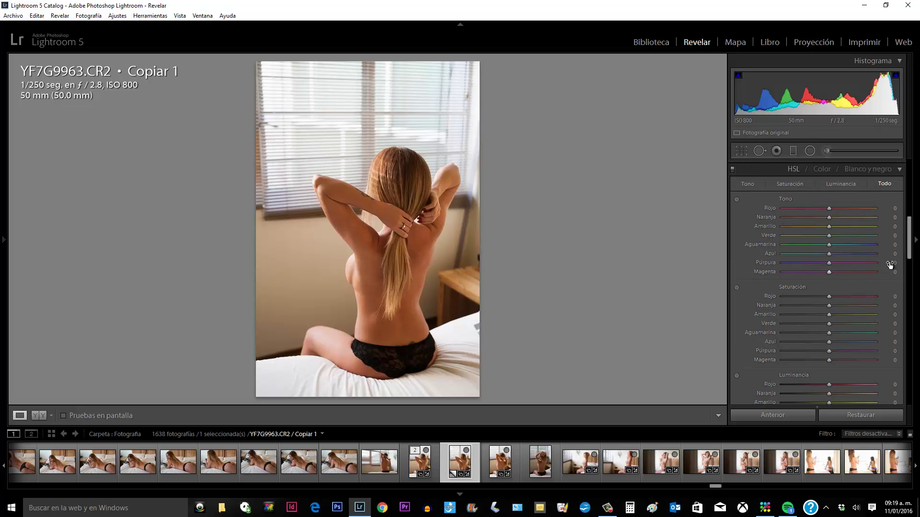
pyautogui.scroll(-3, 790, 335)
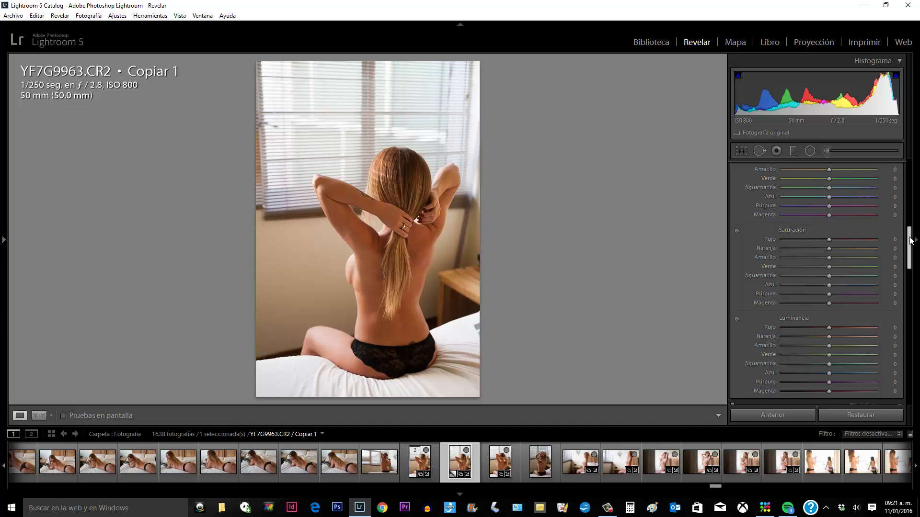
pyautogui.moveTo(907, 237); pyautogui.dragTo(905, 252)
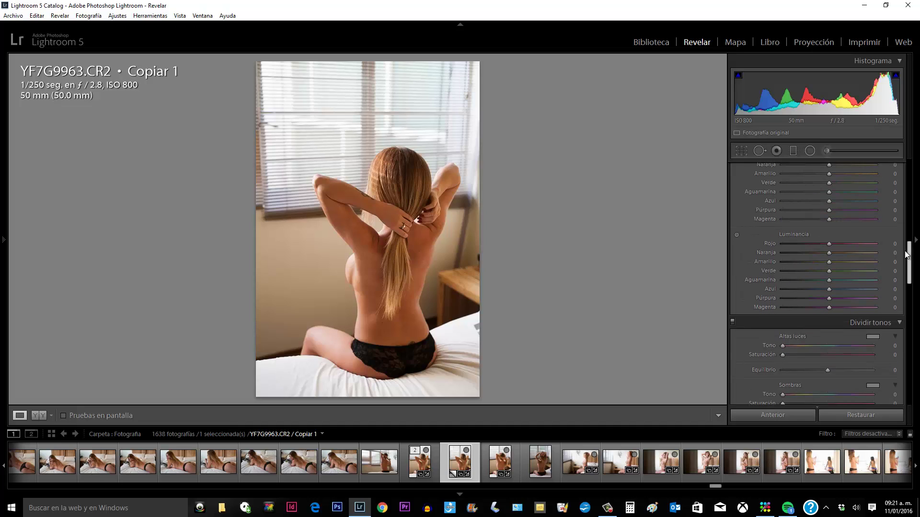
pyautogui.moveTo(906, 254); pyautogui.dragTo(915, 242)
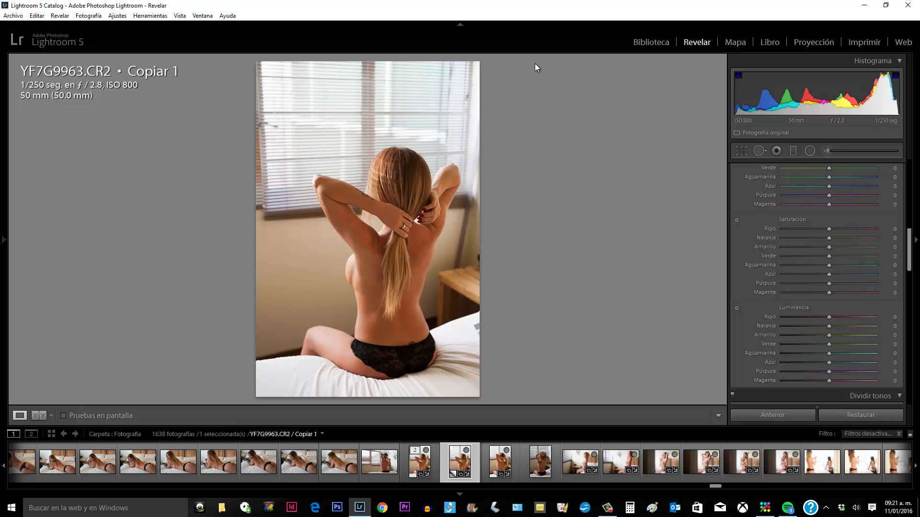
pyautogui.moveTo(911, 236); pyautogui.dragTo(906, 255)
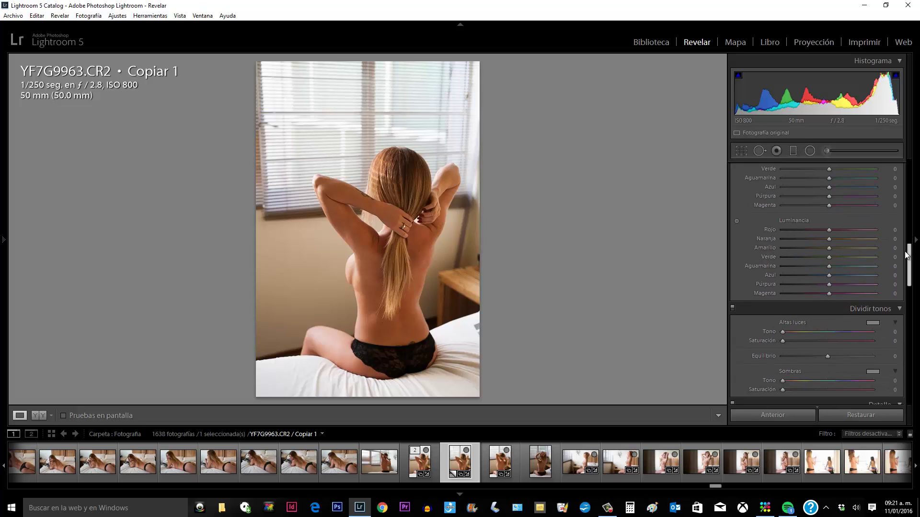
pyautogui.moveTo(905, 255); pyautogui.dragTo(902, 252)
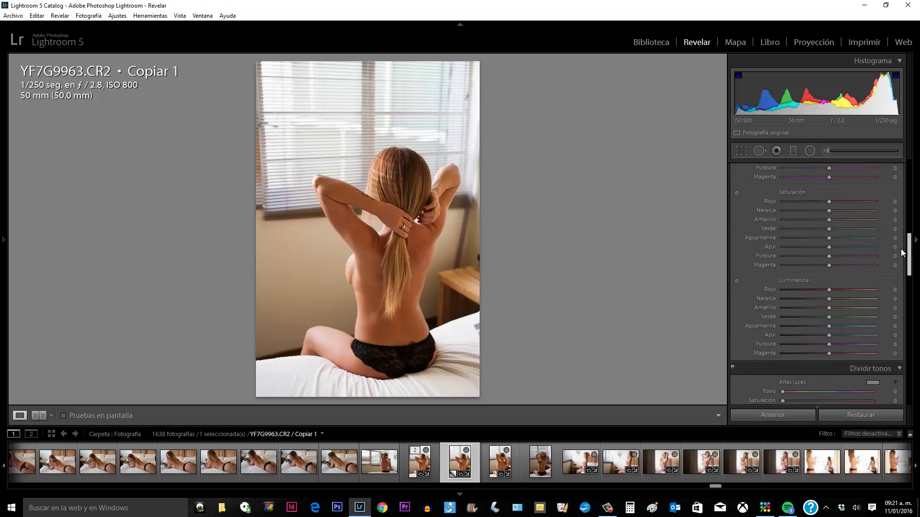
pyautogui.scroll(-5, 901, 253)
pyautogui.scroll(2, 862, 249)
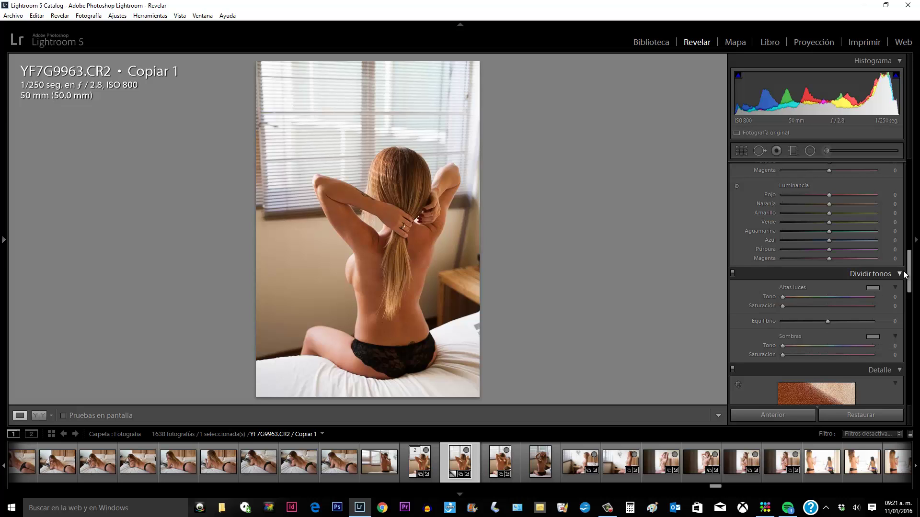
pyautogui.scroll(-5, 901, 289)
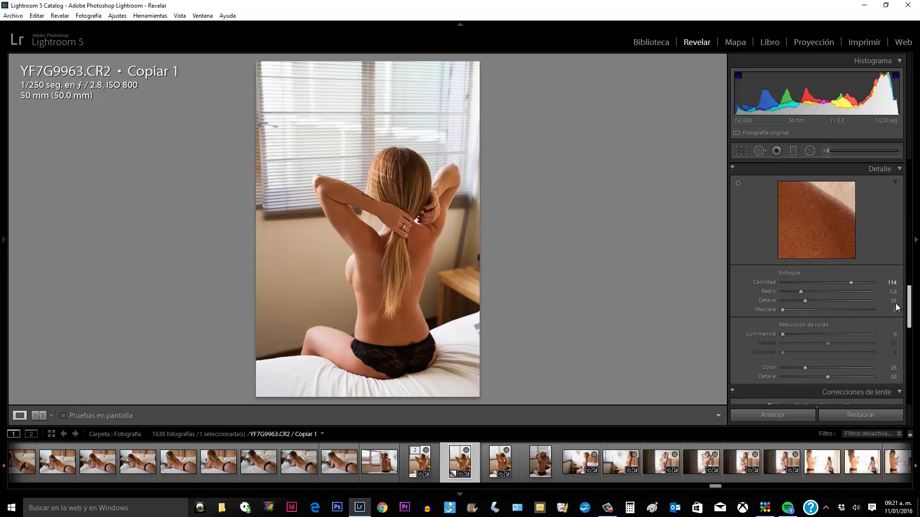
pyautogui.scroll(-3, 897, 307)
pyautogui.scroll(-1, 889, 323)
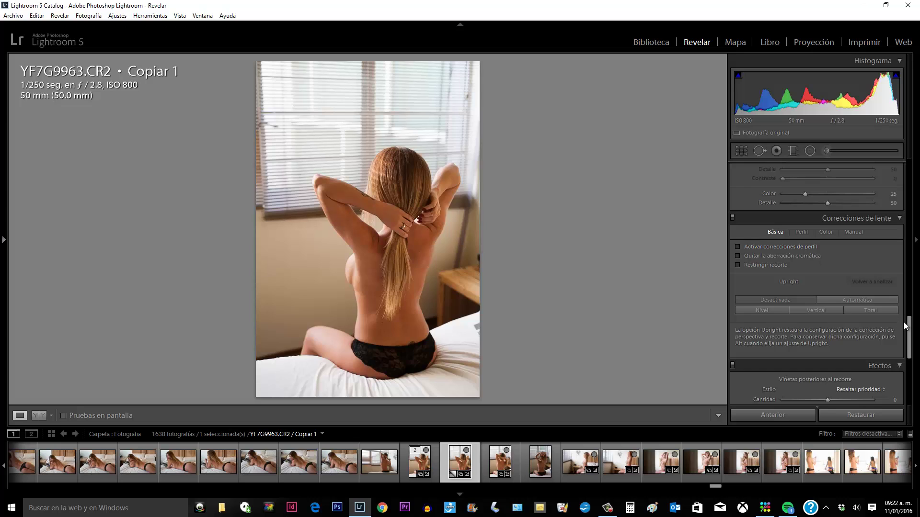
pyautogui.moveTo(908, 333); pyautogui.dragTo(908, 318)
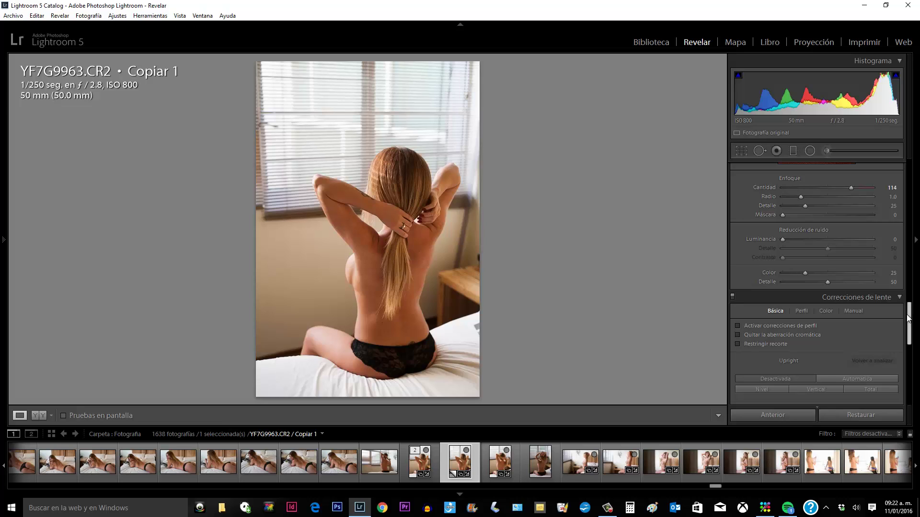
pyautogui.scroll(-3, 766, 249)
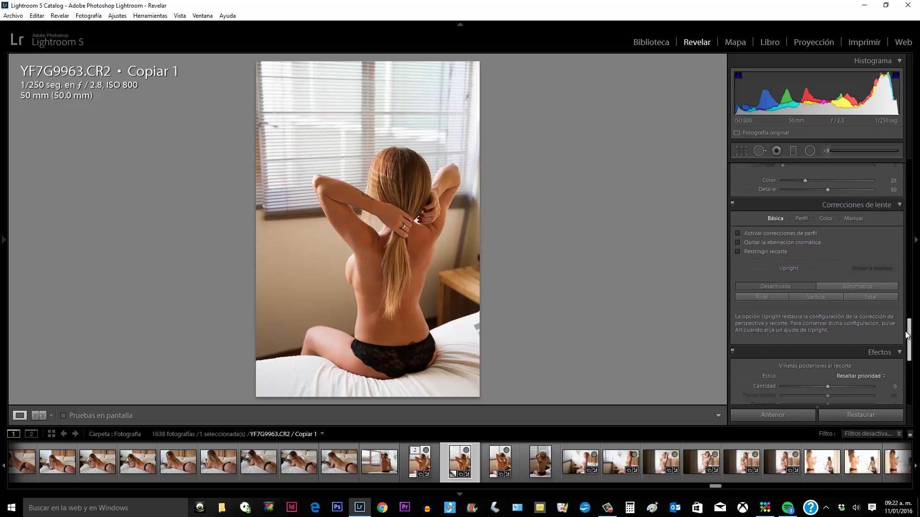
pyautogui.click(738, 231)
pyautogui.scroll(-3, 907, 339)
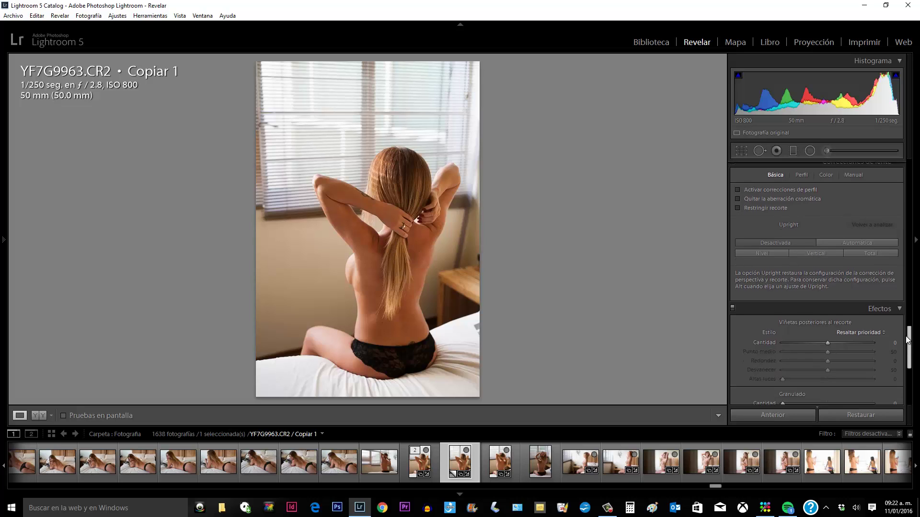
pyautogui.moveTo(907, 339); pyautogui.dragTo(895, 361)
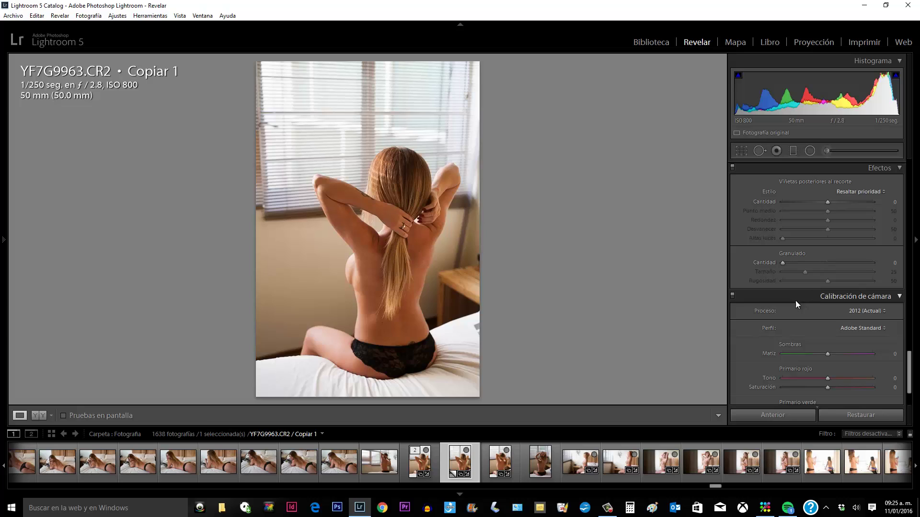
pyautogui.click(894, 263)
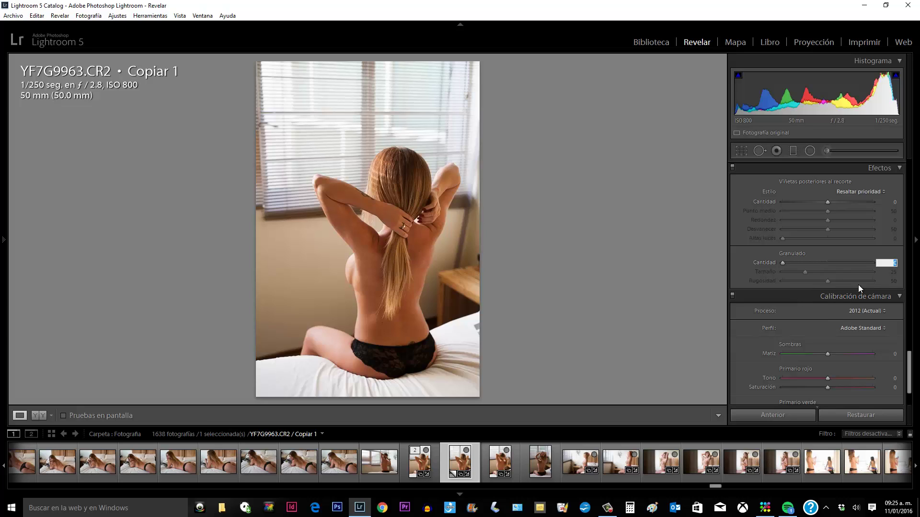
pyautogui.click(803, 263)
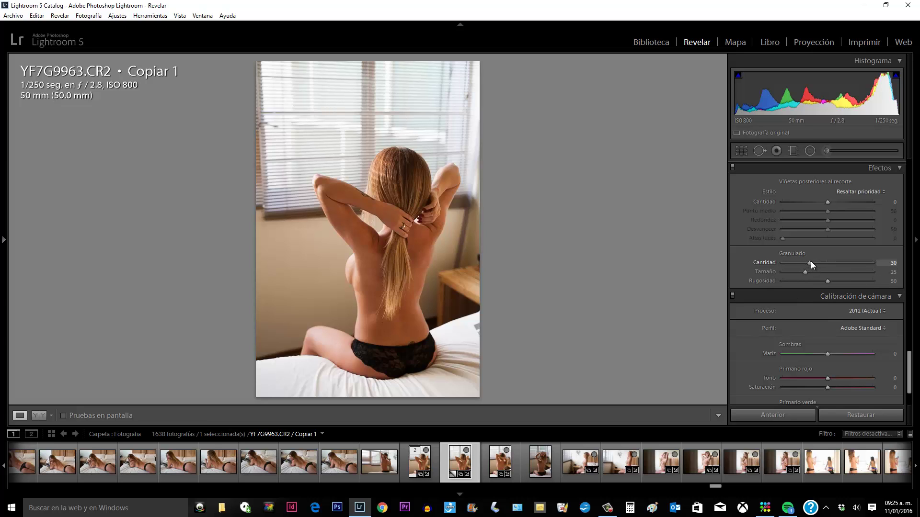
pyautogui.click(881, 261)
pyautogui.write('54')
pyautogui.press('Return')
pyautogui.write('0')
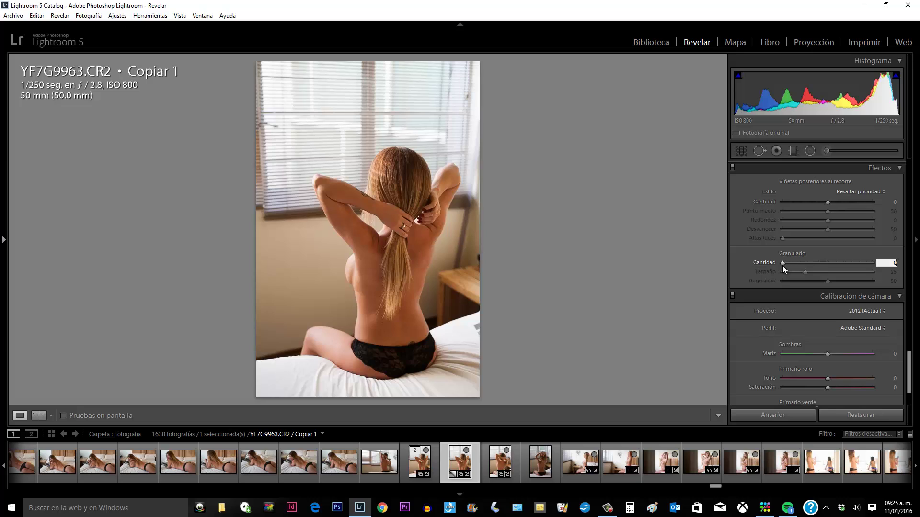
pyautogui.press('Return')
pyautogui.moveTo(786, 264); pyautogui.dragTo(807, 265)
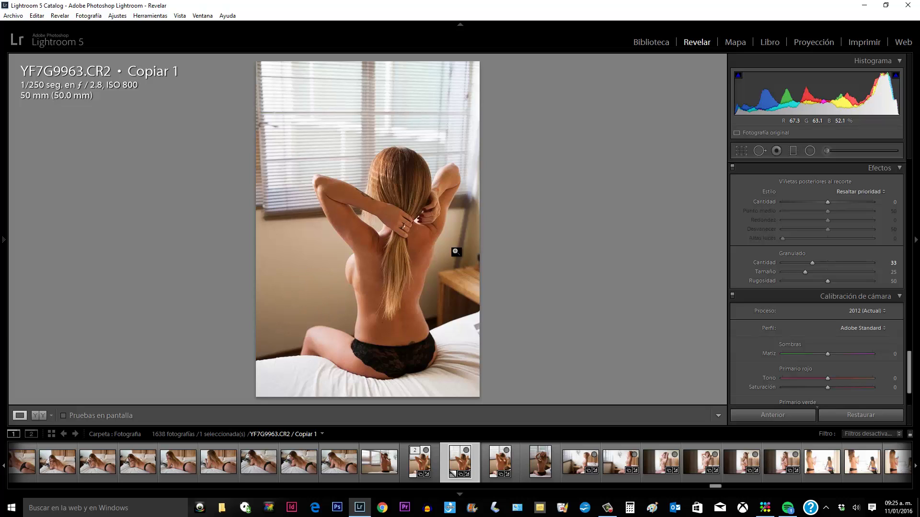
pyautogui.click(881, 264)
pyautogui.write('0')
pyautogui.press('Return')
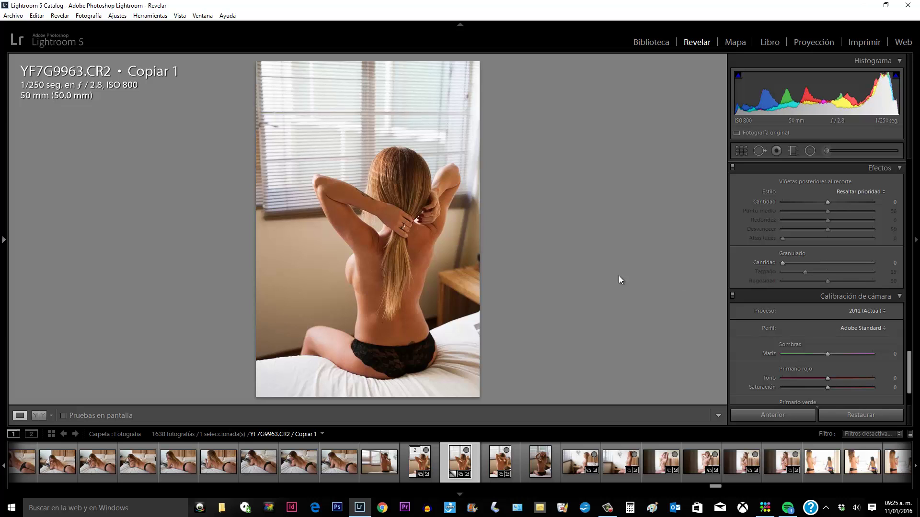
# Zoom through 3:1 and 1:4 to 1:2 on the lower back and hips, hiding the left panel
pyautogui.click(348, 276)
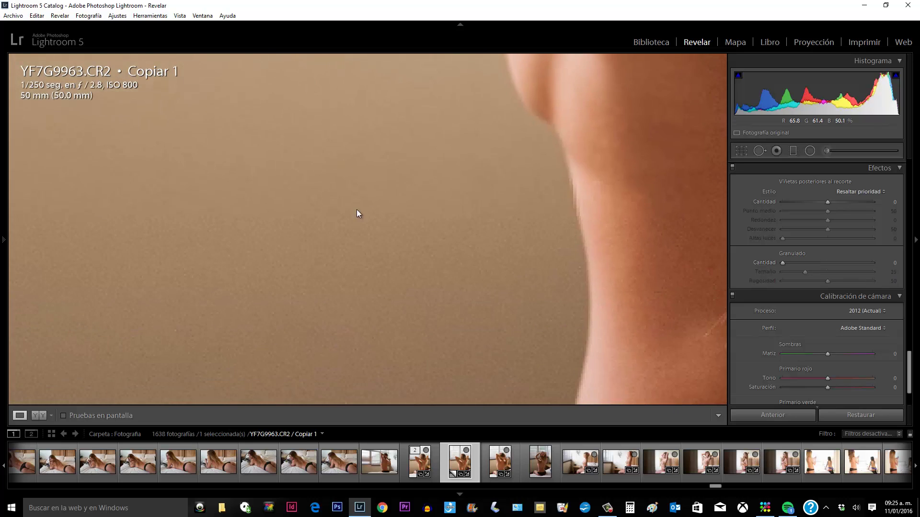
pyautogui.moveTo(357, 209); pyautogui.dragTo(286, 168)
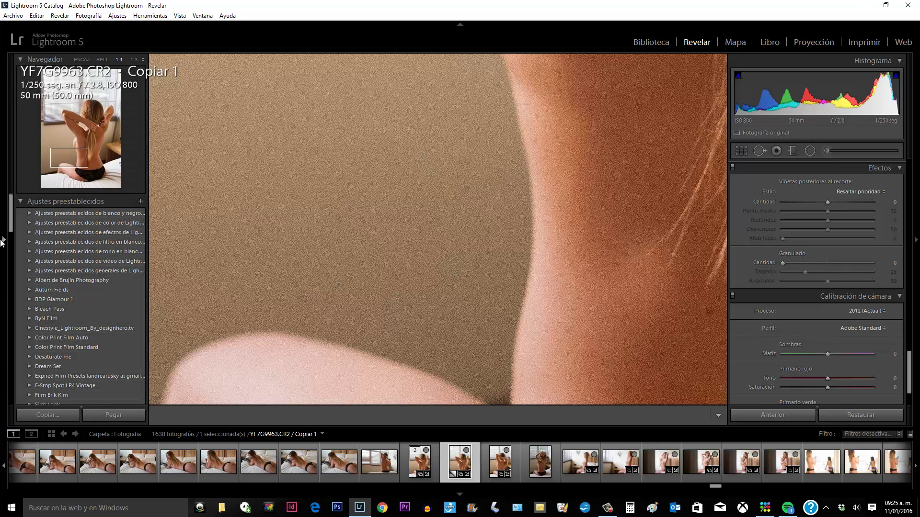
pyautogui.click(143, 59)
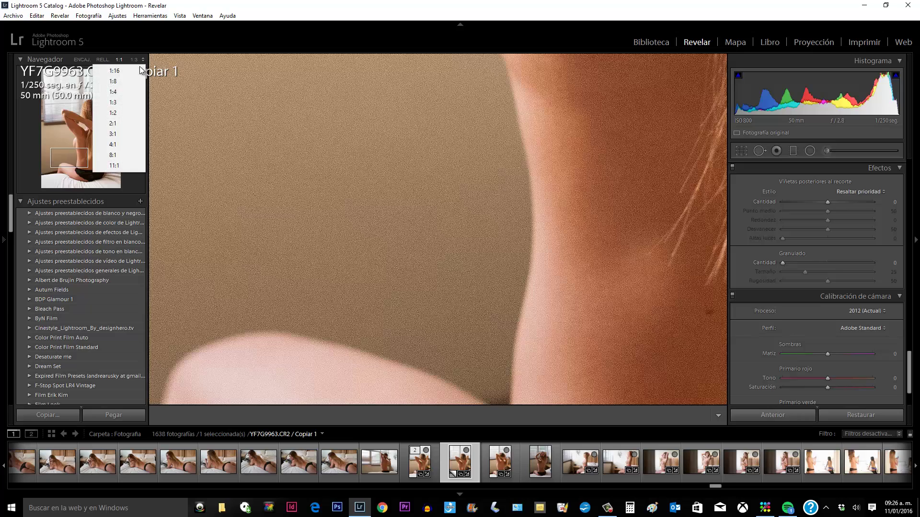
pyautogui.click(119, 136)
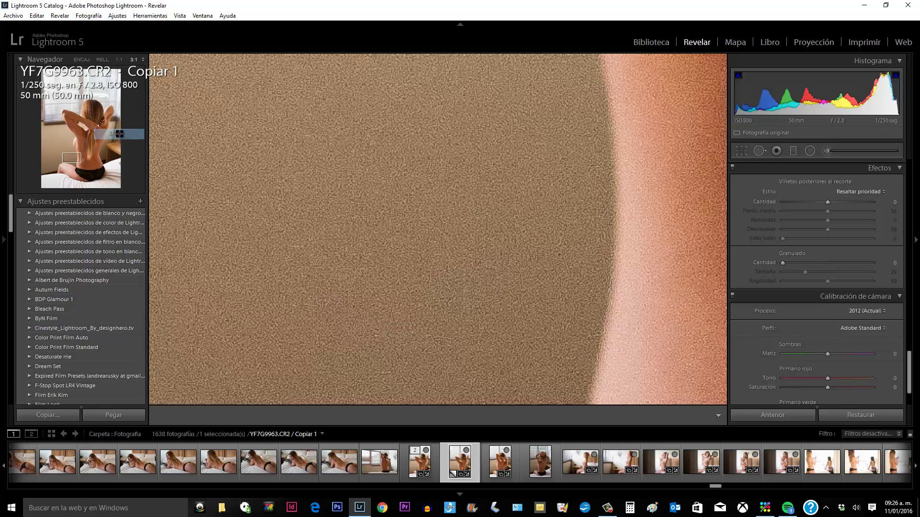
pyautogui.click(140, 60)
pyautogui.click(128, 88)
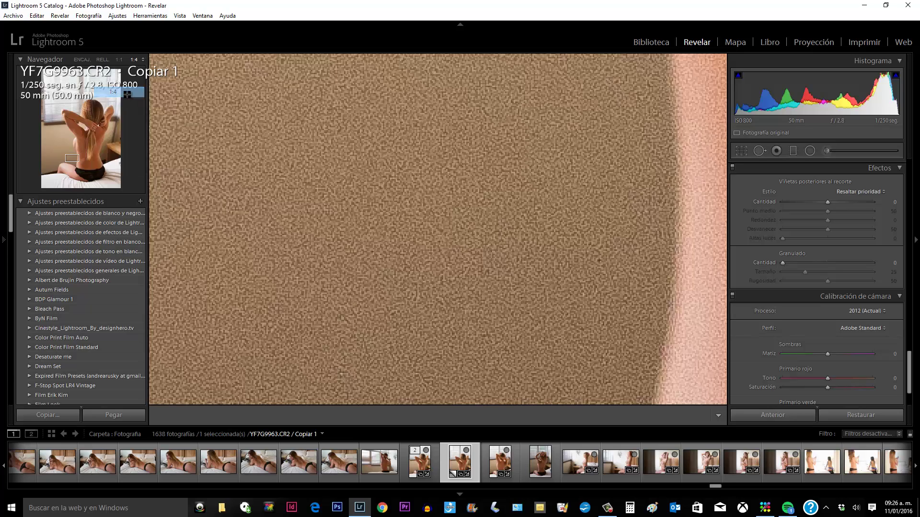
pyautogui.click(142, 60)
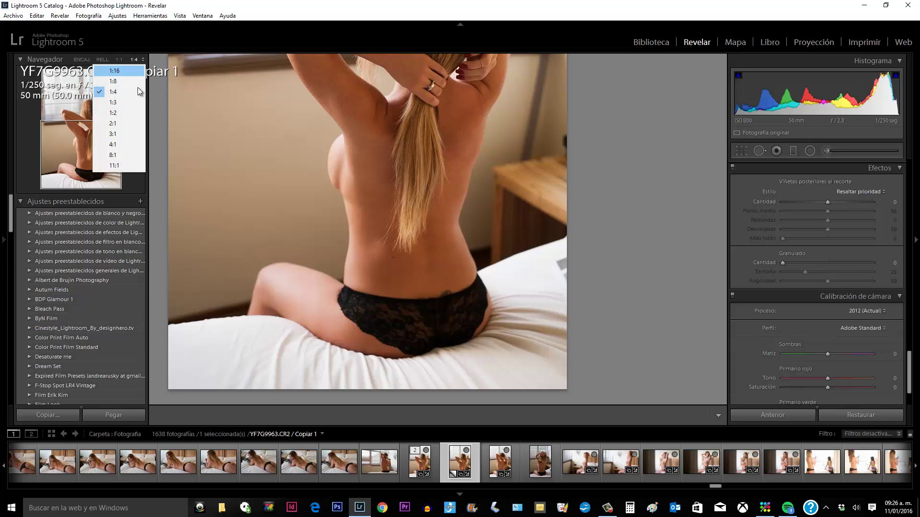
pyautogui.click(128, 109)
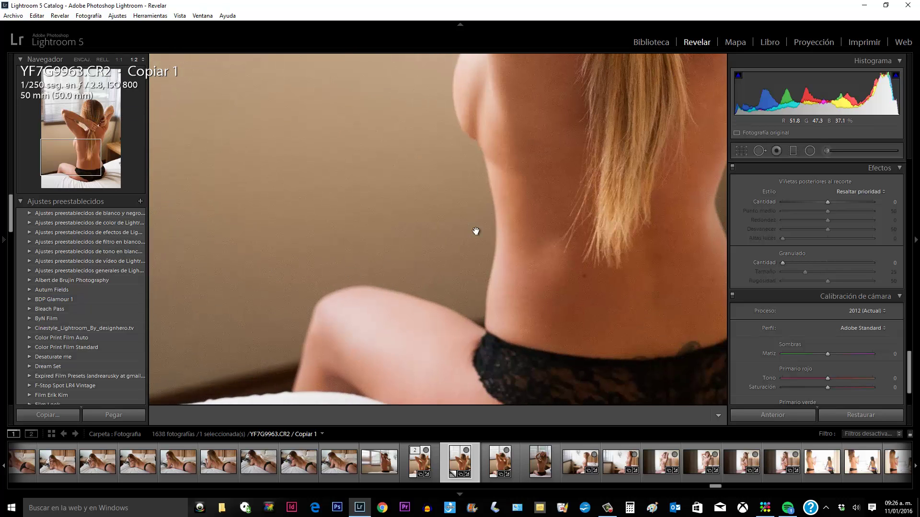
pyautogui.moveTo(474, 229)
pyautogui.mouseDown()
pyautogui.moveTo(487, 154)
pyautogui.moveTo(509, 351)
pyautogui.moveTo(429, 252)
pyautogui.moveTo(550, 82)
pyautogui.mouseUp()
pyautogui.press('F7')
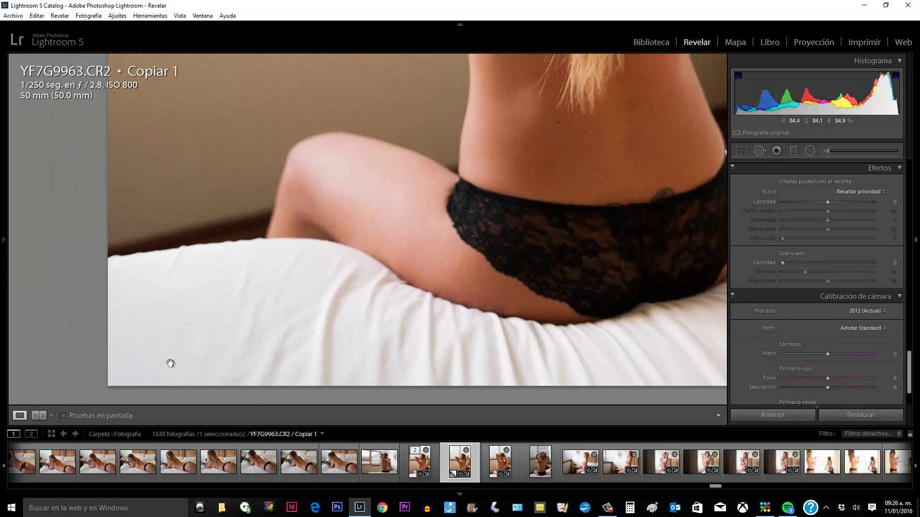
# Raise the Grain Amount step by step to 54, checking it at Fit and 1:1 zoom
pyautogui.moveTo(474, 115)
pyautogui.mouseDown()
pyautogui.moveTo(410, 246)
pyautogui.moveTo(377, 172)
pyautogui.moveTo(238, 316)
pyautogui.moveTo(467, 363)
pyautogui.moveTo(375, 240)
pyautogui.moveTo(377, 250)
pyautogui.moveTo(409, 238)
pyautogui.moveTo(389, 236)
pyautogui.moveTo(411, 130)
pyautogui.mouseUp()
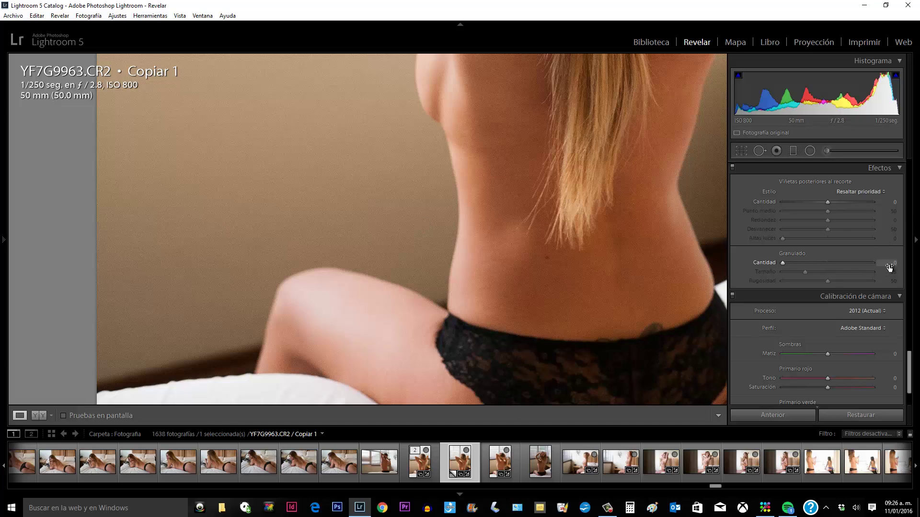
pyautogui.moveTo(782, 262); pyautogui.dragTo(790, 263)
pyautogui.click(796, 263)
pyautogui.click(811, 264)
pyautogui.moveTo(816, 264); pyautogui.dragTo(826, 263)
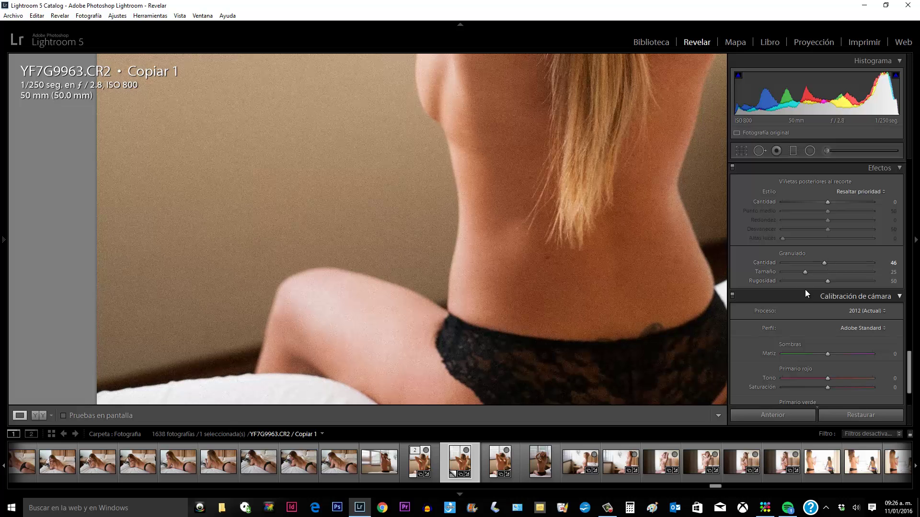
pyautogui.click(359, 261)
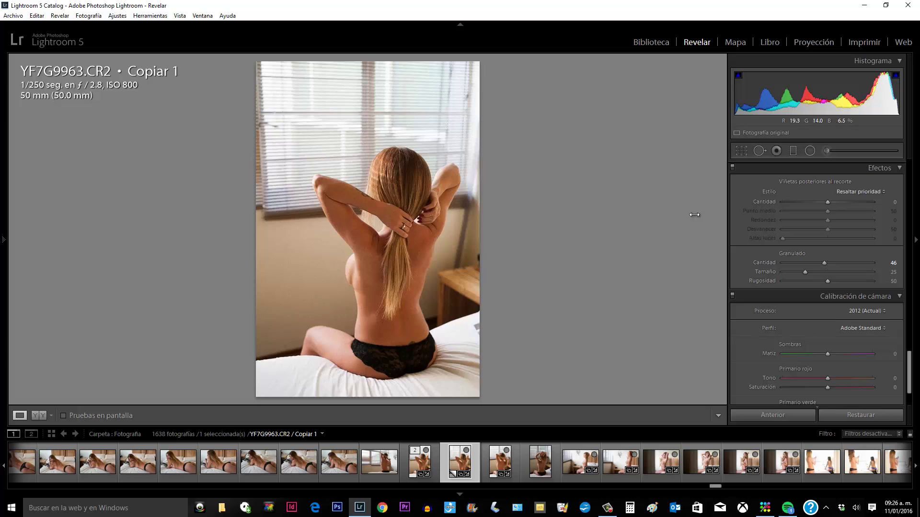
pyautogui.moveTo(829, 263); pyautogui.dragTo(830, 263)
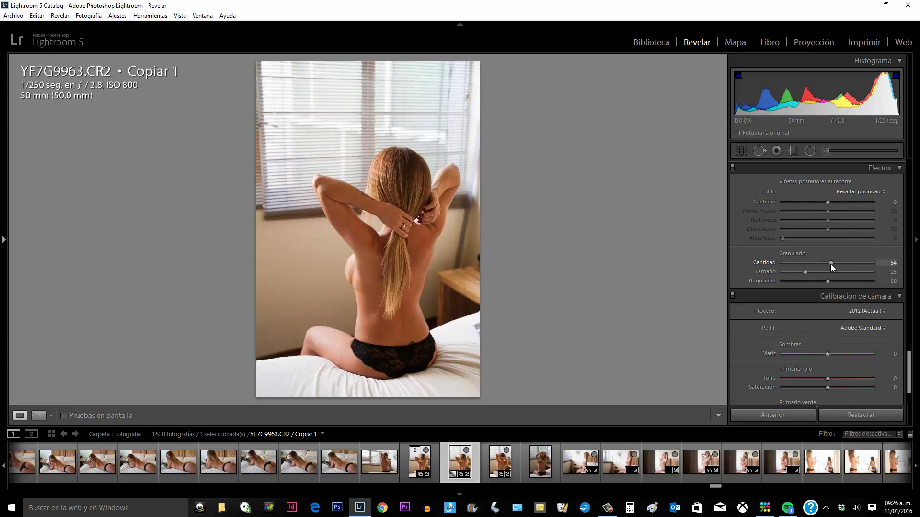
pyautogui.click(332, 328)
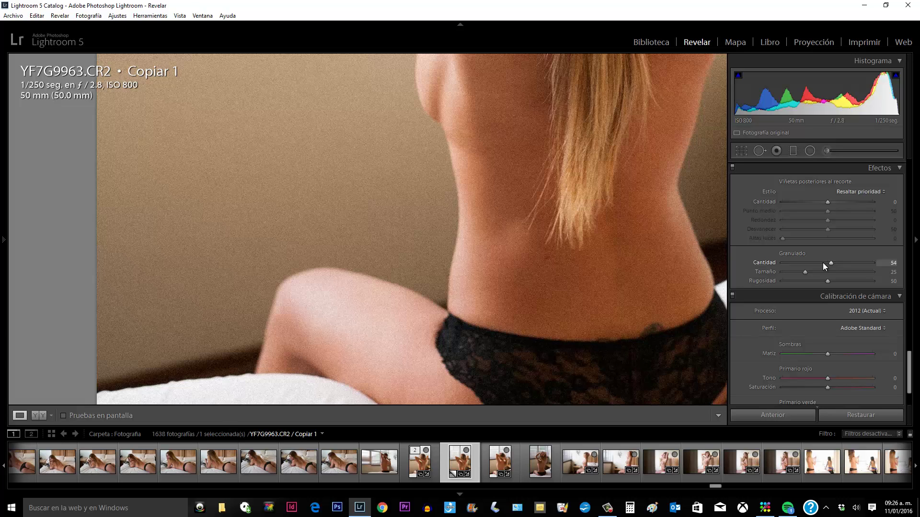
# Enlarge the Grain Size to about 45 while inspecting the lower back up close
pyautogui.press('z')
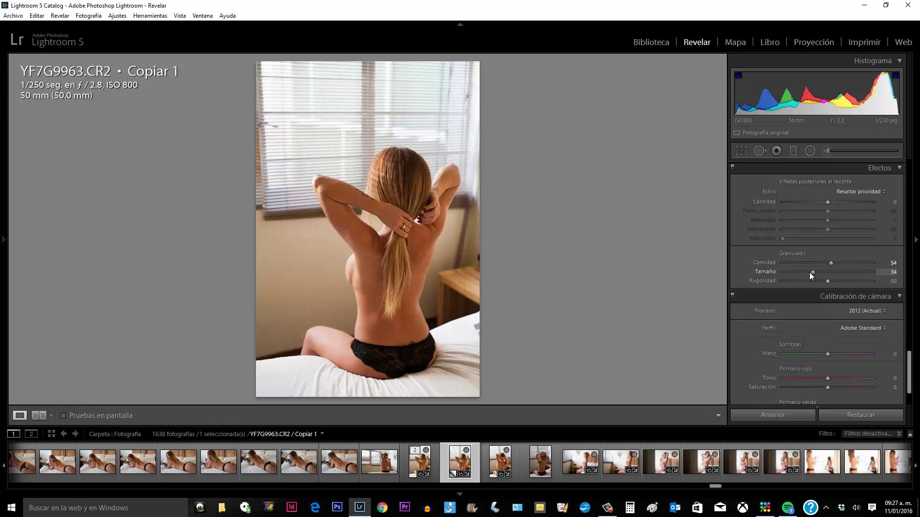
pyautogui.moveTo(809, 272); pyautogui.dragTo(812, 272)
pyautogui.click(324, 294)
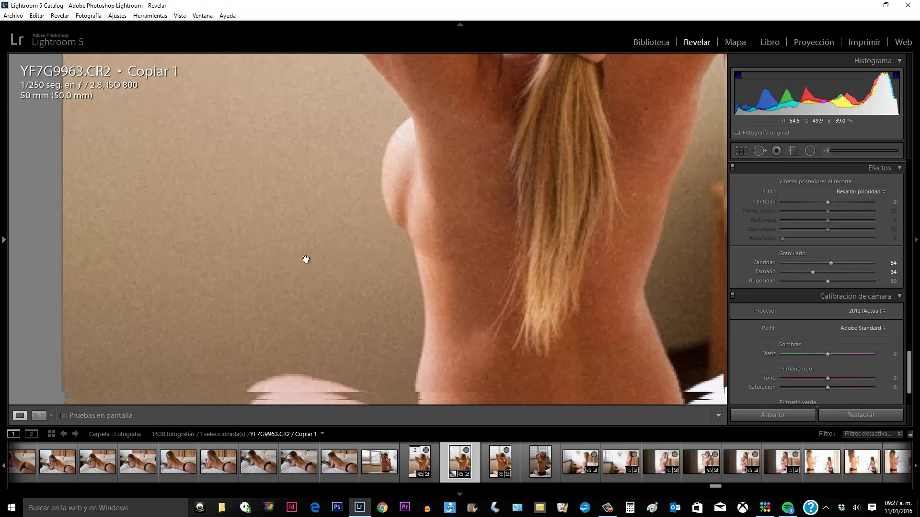
pyautogui.moveTo(304, 259); pyautogui.dragTo(353, 186)
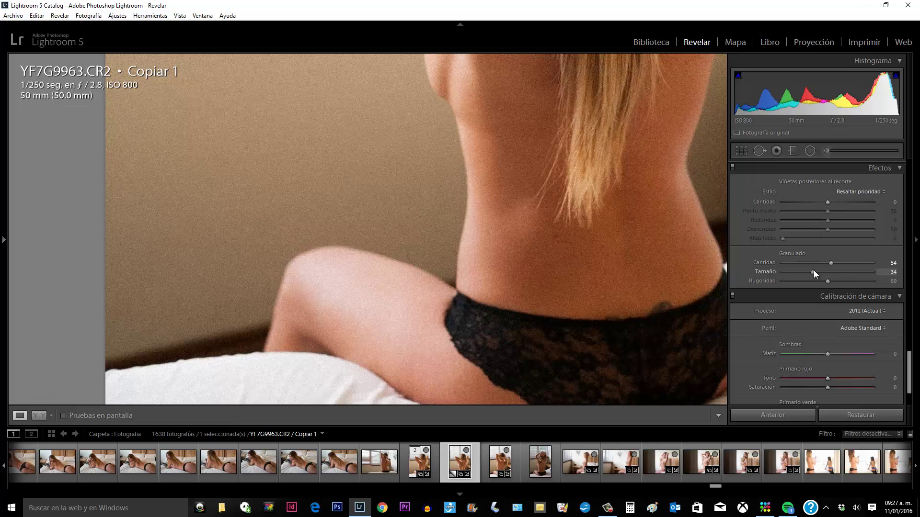
pyautogui.moveTo(813, 272); pyautogui.dragTo(823, 272)
pyautogui.click(363, 241)
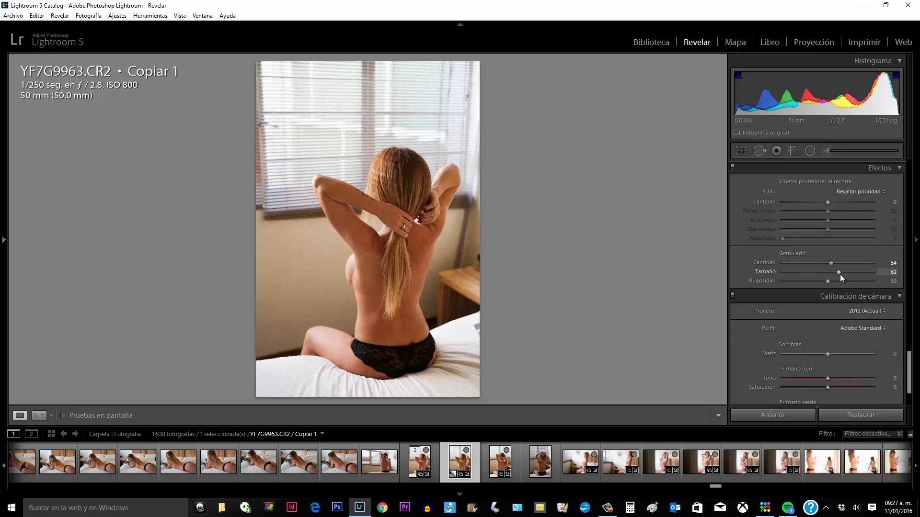
# Set Grain Size to exactly 70, then reset the copy's develop settings
pyautogui.click(887, 272)
pyautogui.write('70')
pyautogui.press('Return')
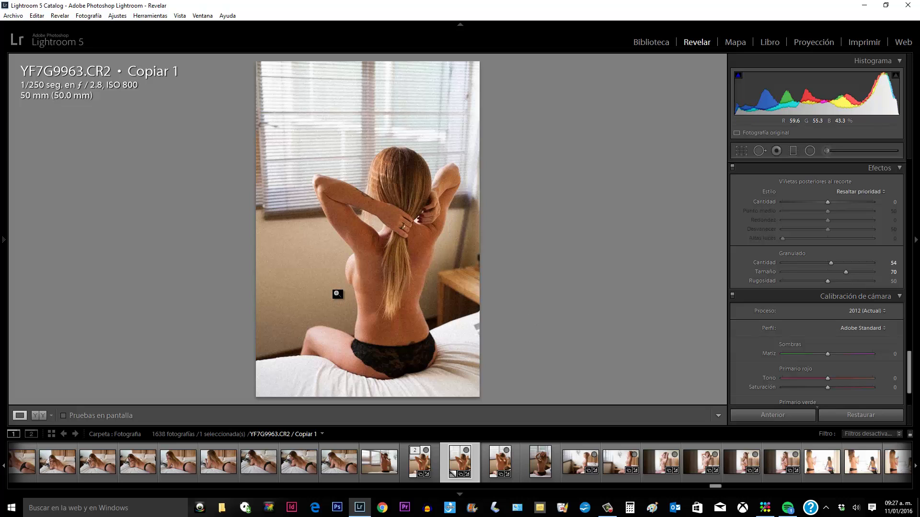
pyautogui.click(845, 415)
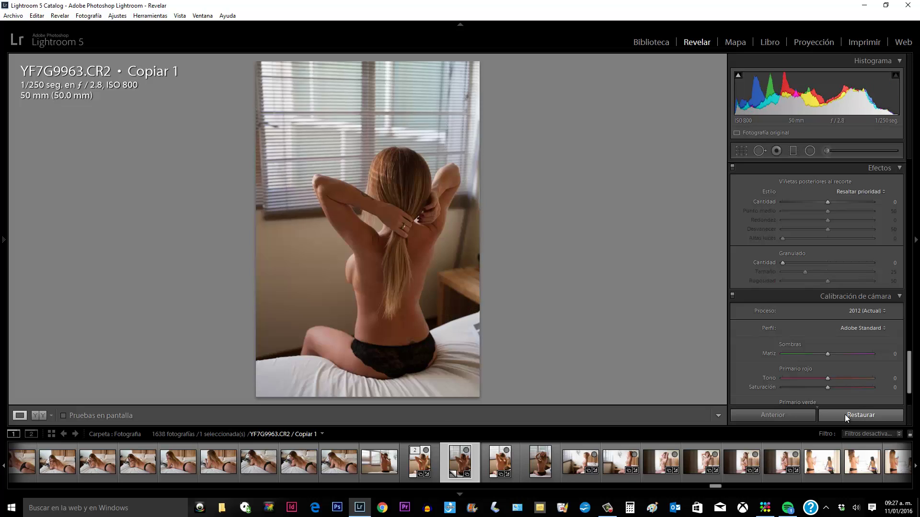
# Undo the reset so the copy regains Exposure +0.80, Contrast +20, Highlights +44 and Vibrance +10
pyautogui.hotkey('ctrl', 'z')
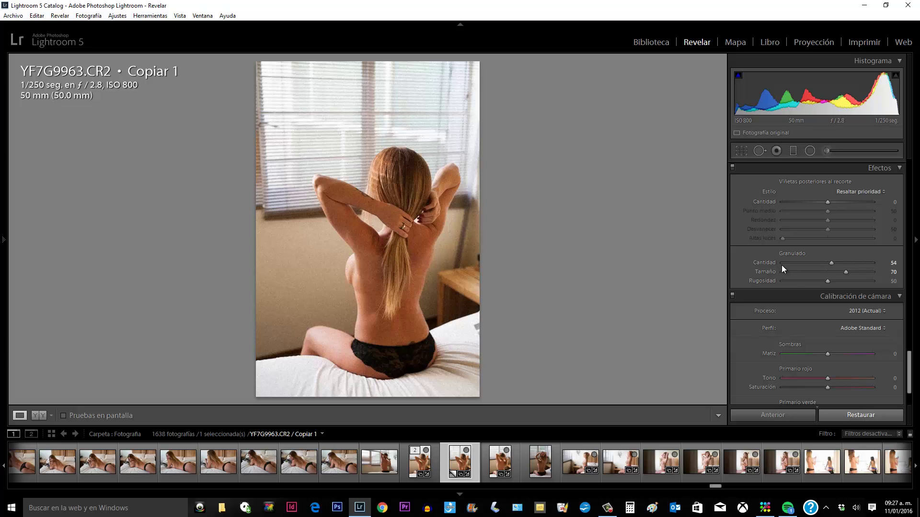
pyautogui.moveTo(908, 370); pyautogui.dragTo(908, 378)
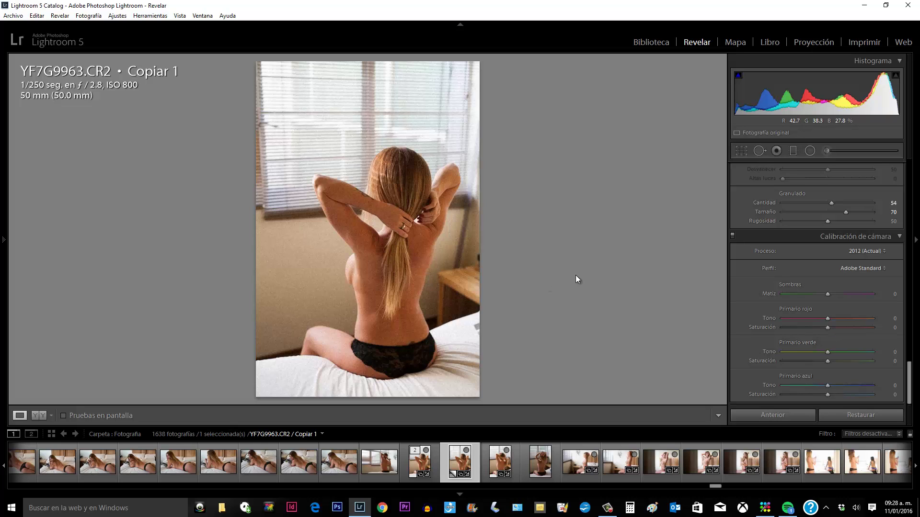
pyautogui.scroll(15, 833, 290)
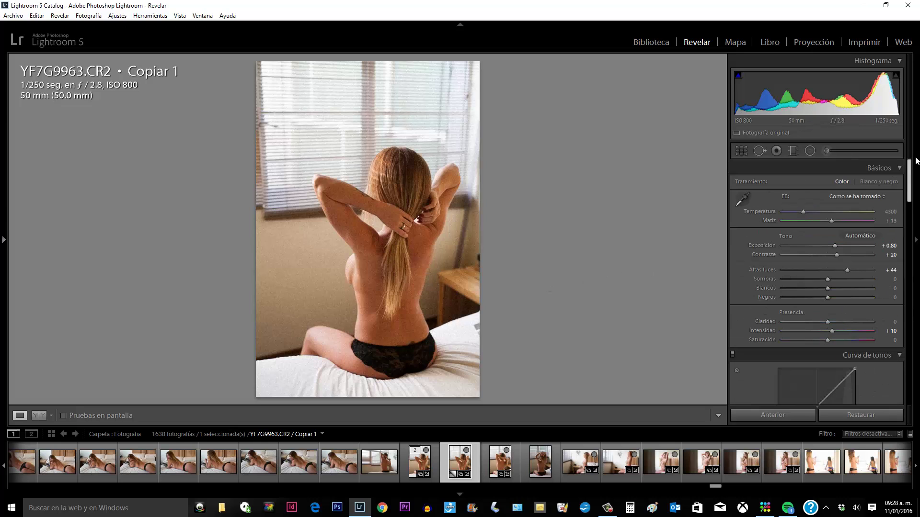
# Try a white balance Temperature of 4500, then revert it to 4300
pyautogui.click(884, 211)
pyautogui.write('00')
pyautogui.press('Return')
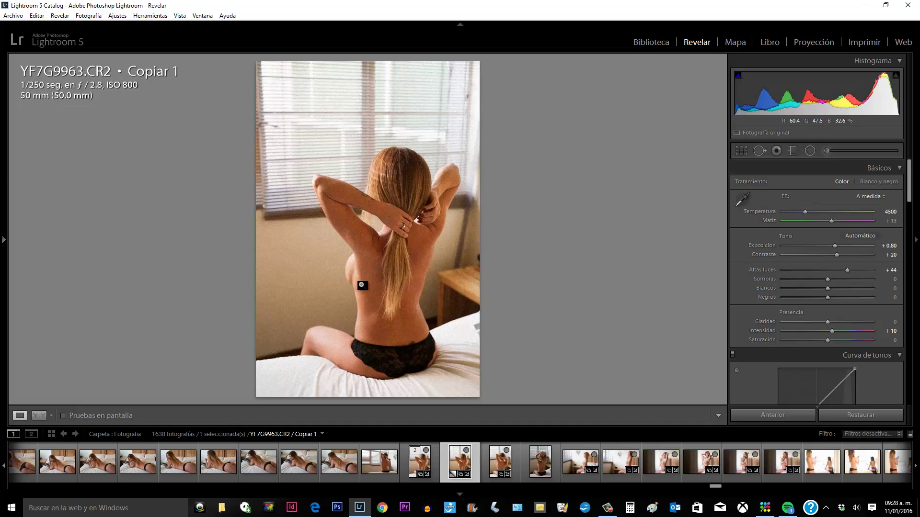
pyautogui.hotkey('ctrl', 'z')
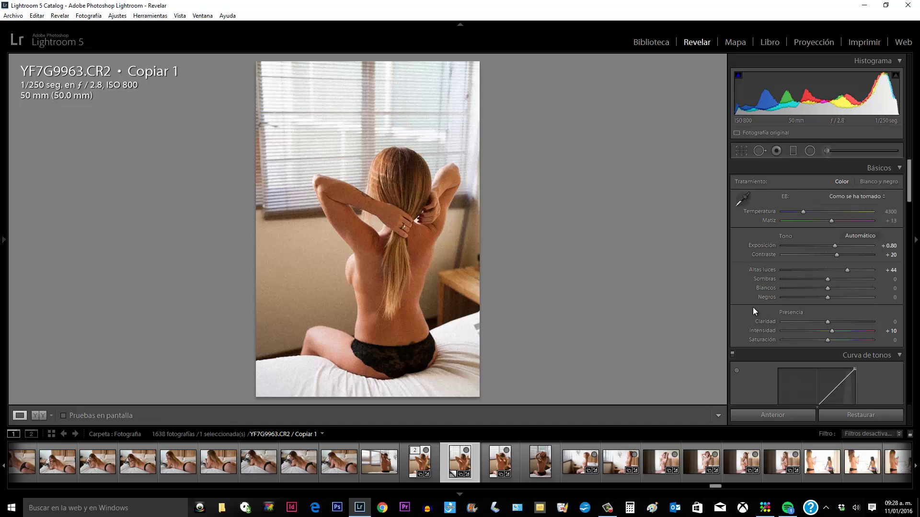
# Scroll past the Detail and Lens Corrections settings down to the Effects grain controls
pyautogui.scroll(-1, 909, 173)
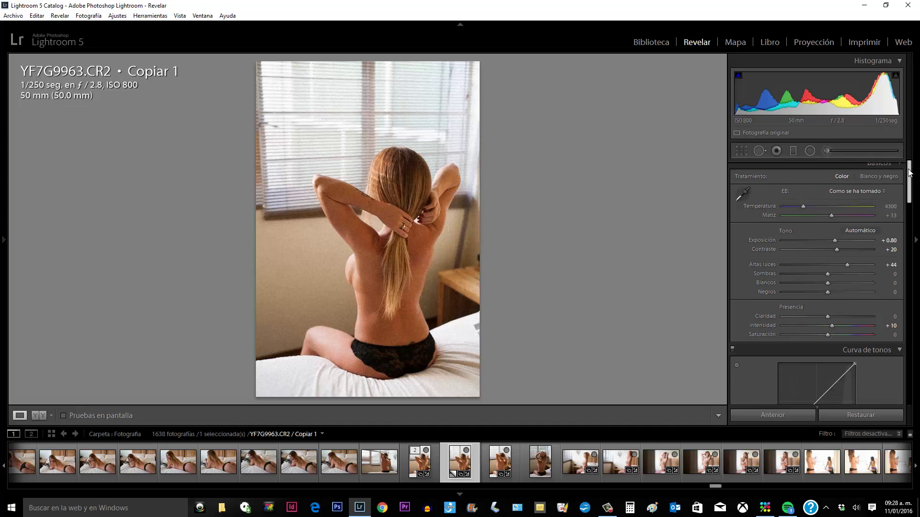
pyautogui.moveTo(910, 173); pyautogui.dragTo(904, 312)
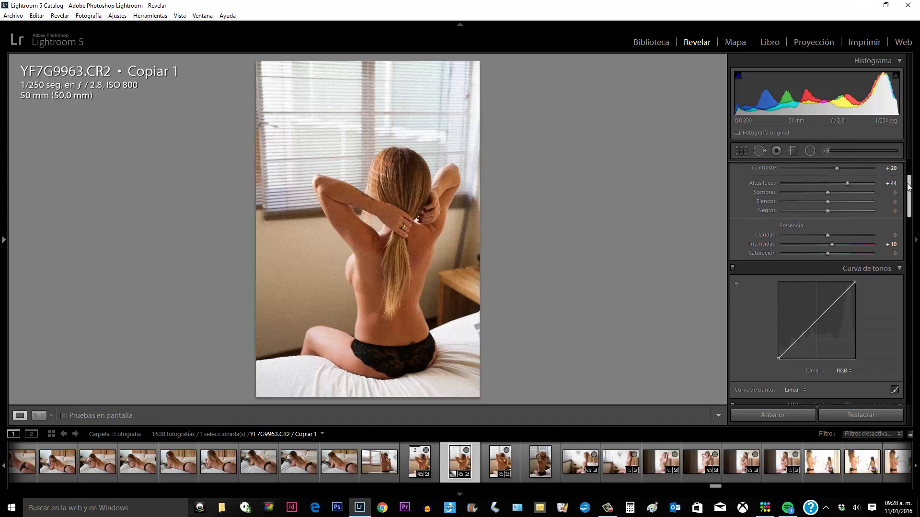
pyautogui.scroll(3, 901, 314)
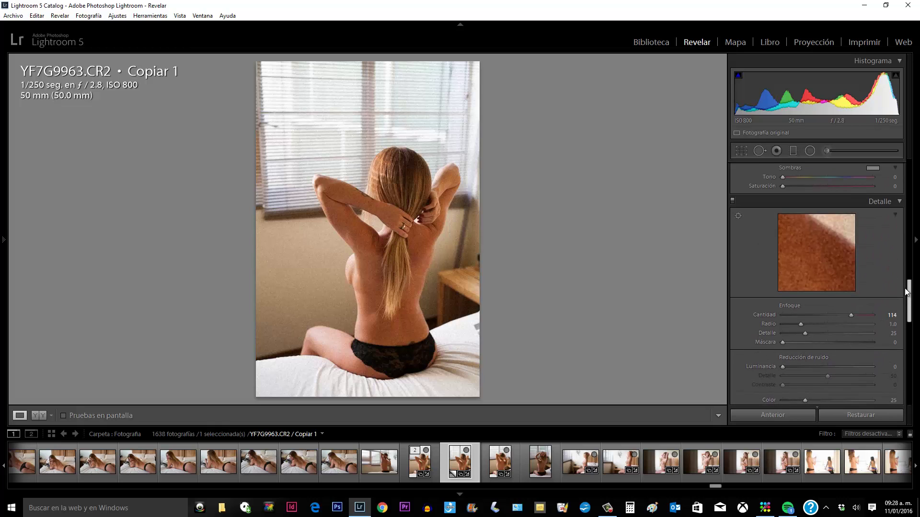
pyautogui.scroll(-5, 894, 326)
pyautogui.scroll(-3, 893, 325)
pyautogui.scroll(-3, 890, 349)
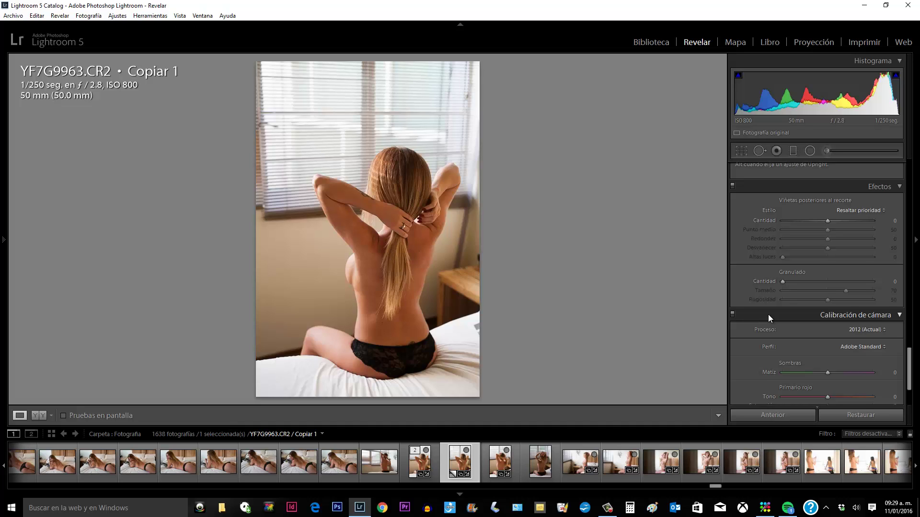
pyautogui.click(821, 282)
pyautogui.doubleClick(771, 281)
pyautogui.hotkey('ctrl', 'z')
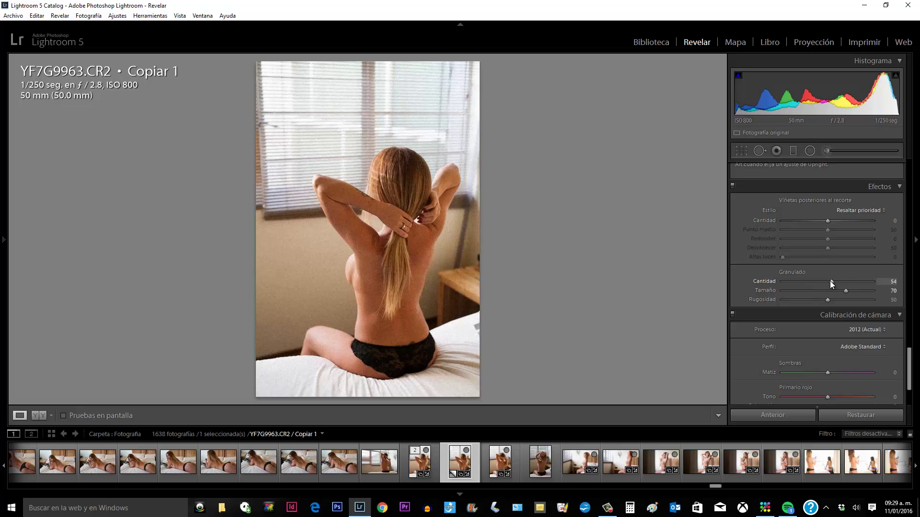
pyautogui.moveTo(830, 280); pyautogui.dragTo(780, 283)
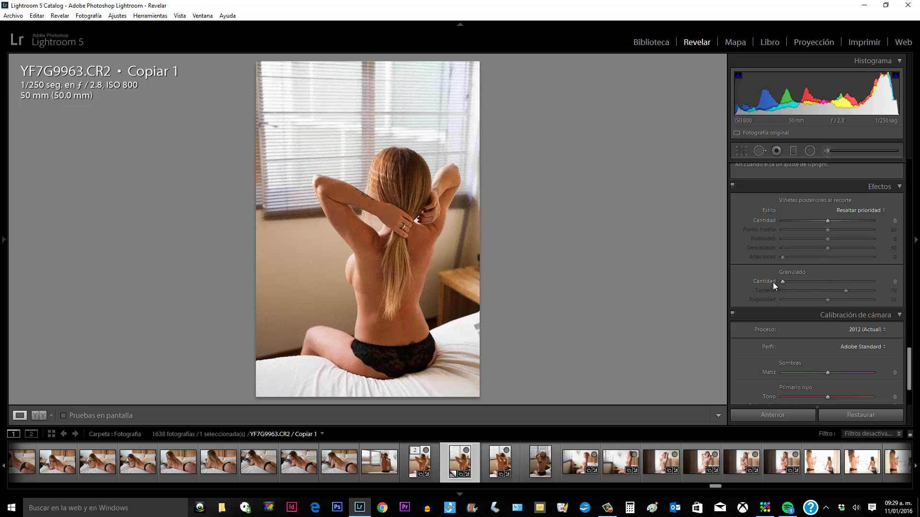
pyautogui.hotkey('ctrl', 'z')
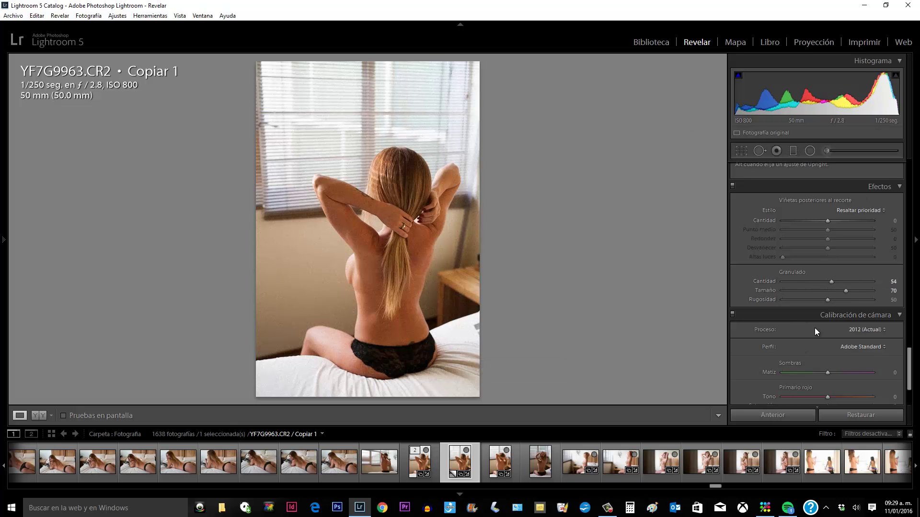
pyautogui.moveTo(910, 352); pyautogui.dragTo(917, 191)
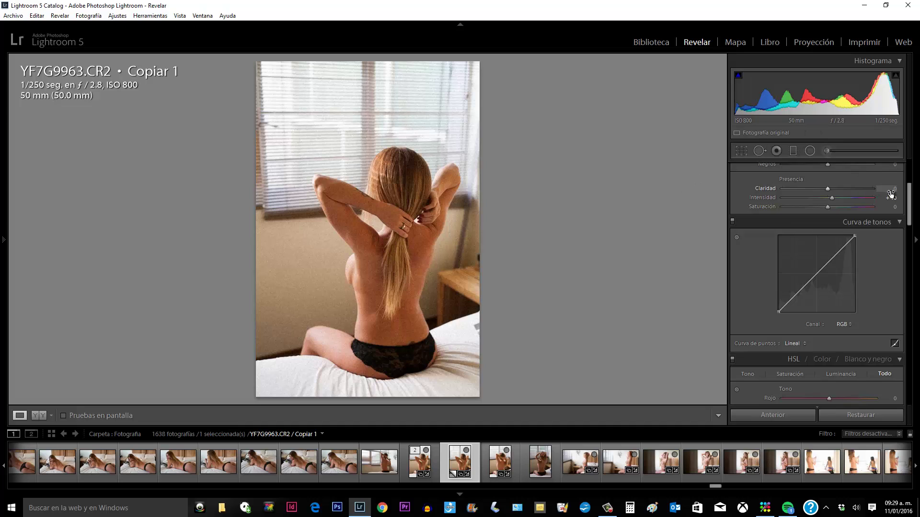
# Scroll back up to the Basic settings: Temperature 4300, Tint +13, Exposure +0.80
pyautogui.scroll(3, 910, 202)
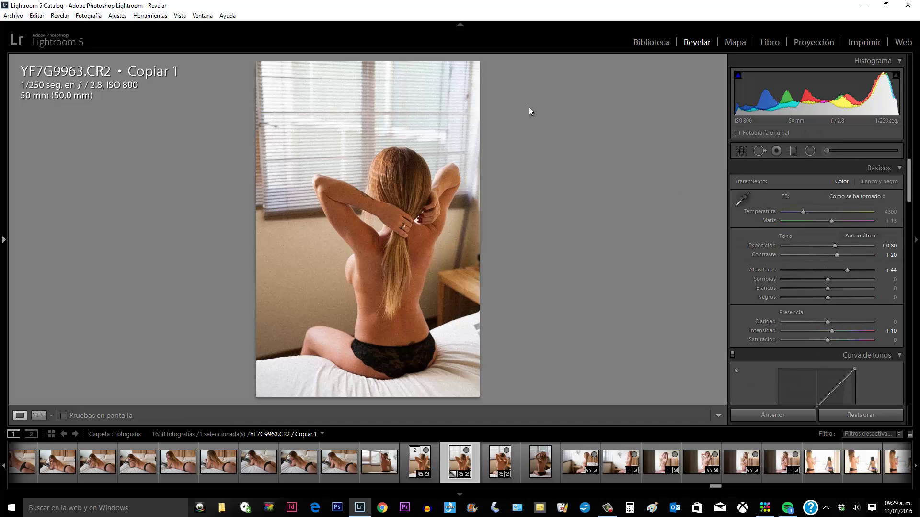